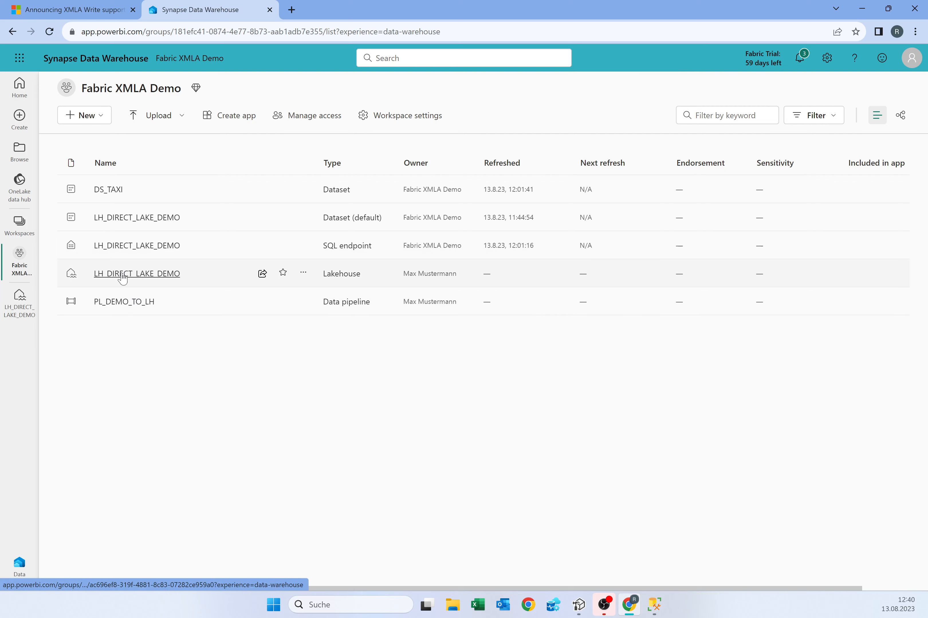
# - Open the LH_DIRECT_LAKE_DEMO lakehouse, expand nyctlc, and switch to its SQL endpoint view
pyautogui.click(150, 274)
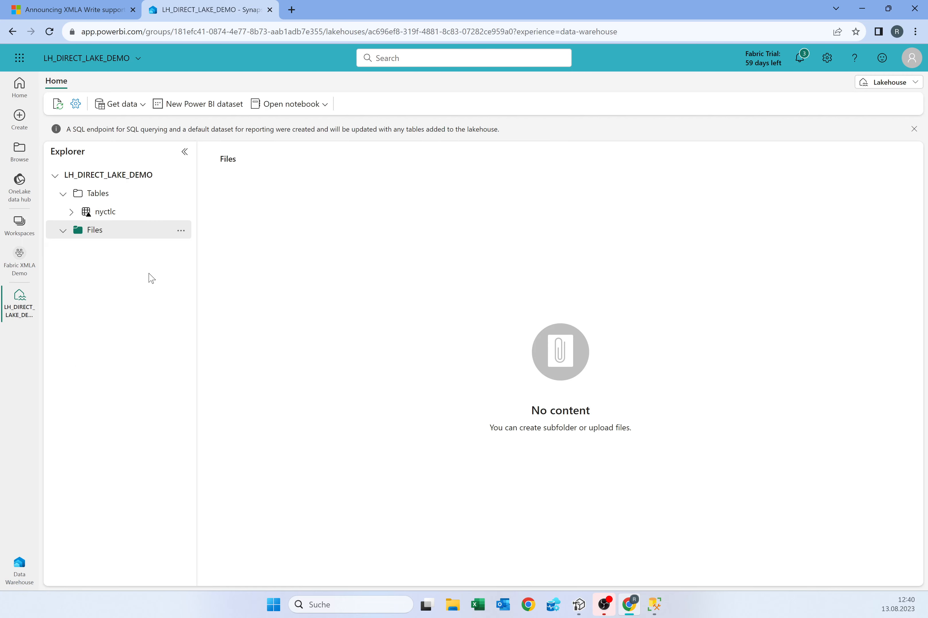
pyautogui.click(71, 212)
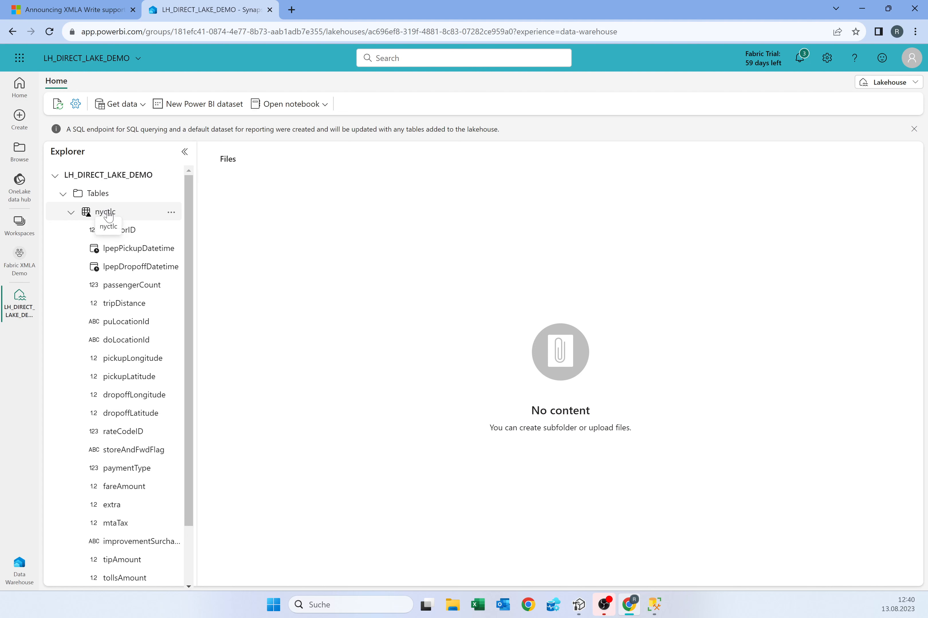
pyautogui.click(894, 84)
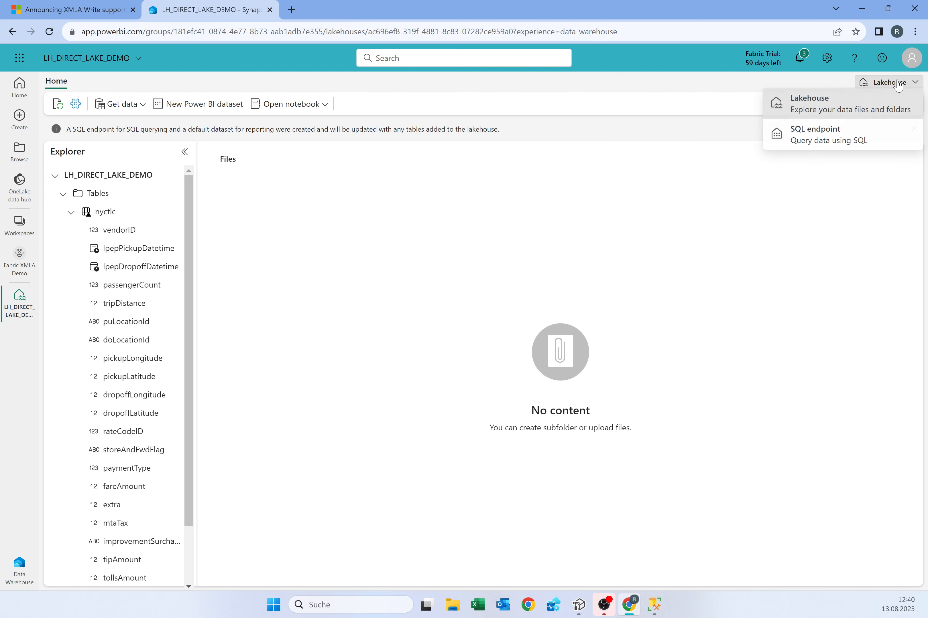
pyautogui.click(837, 141)
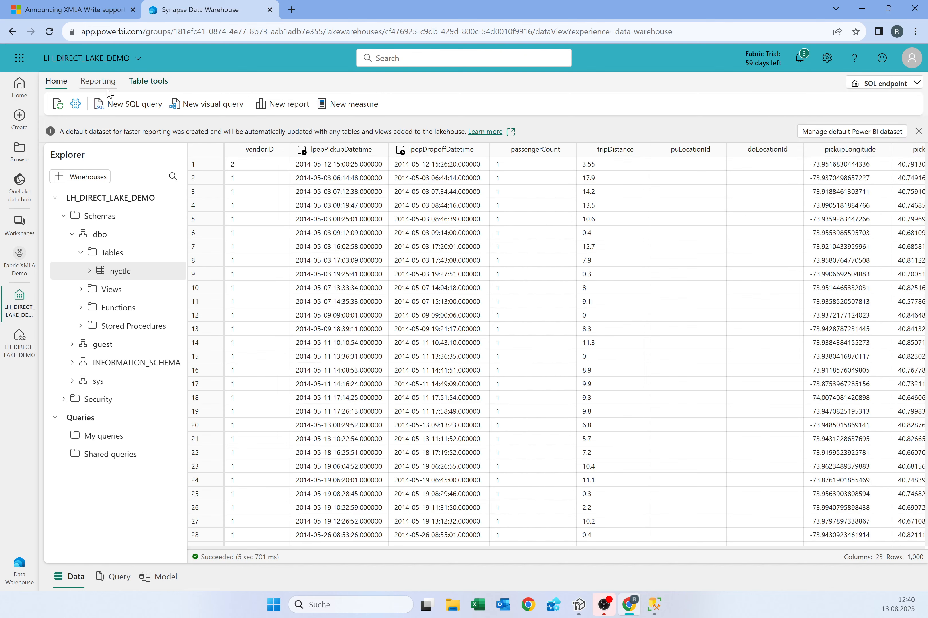
# - Request a new Power BI dataset from the Reporting tab with the nyctlc table selected
pyautogui.click(104, 91)
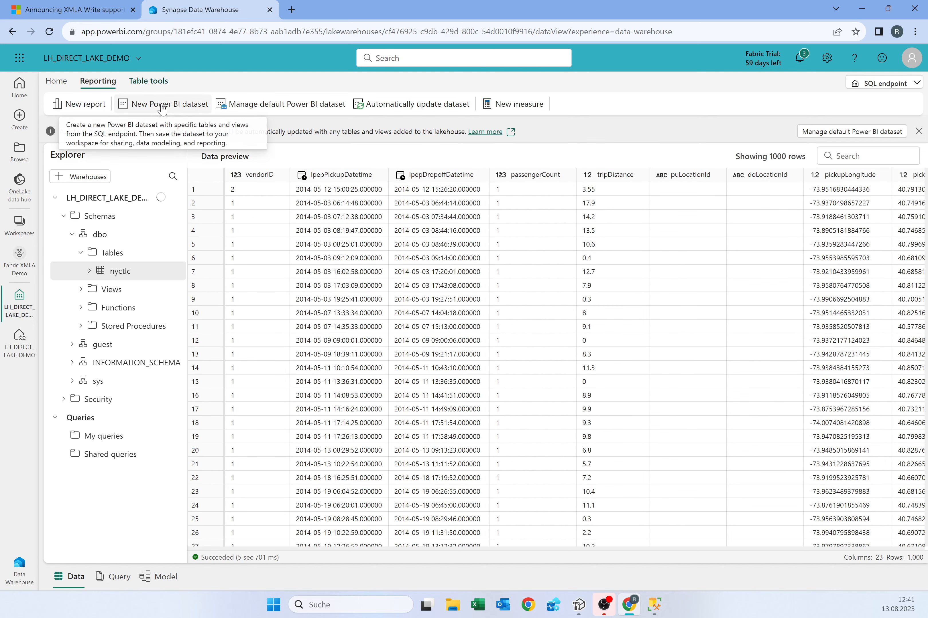
pyautogui.click(164, 110)
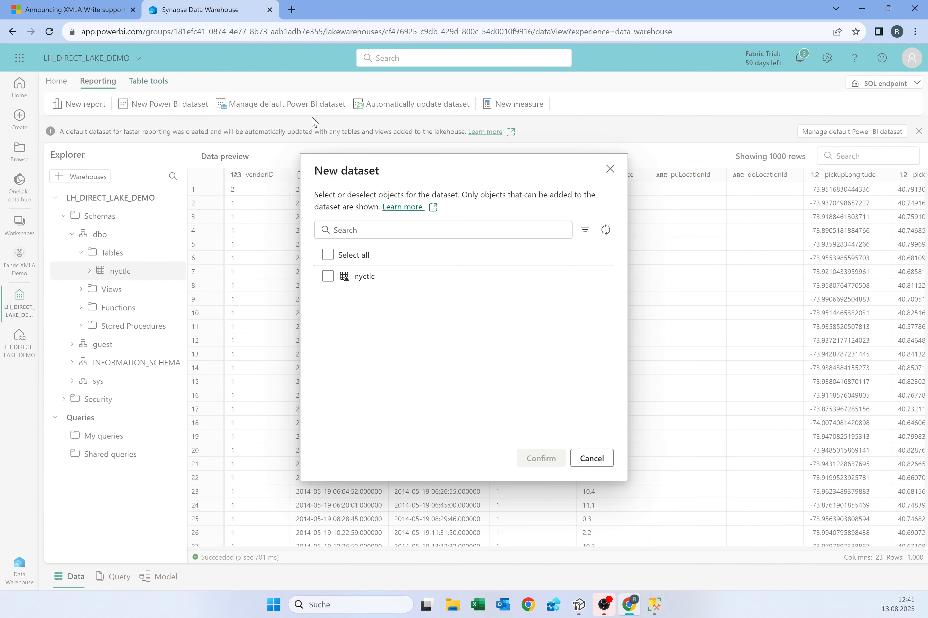
pyautogui.click(328, 277)
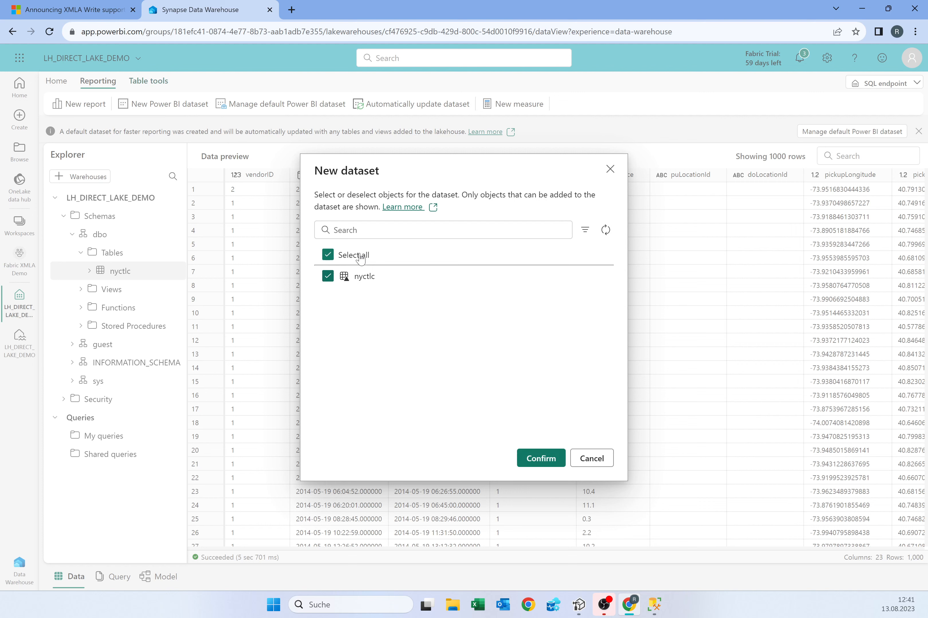
pyautogui.click(541, 459)
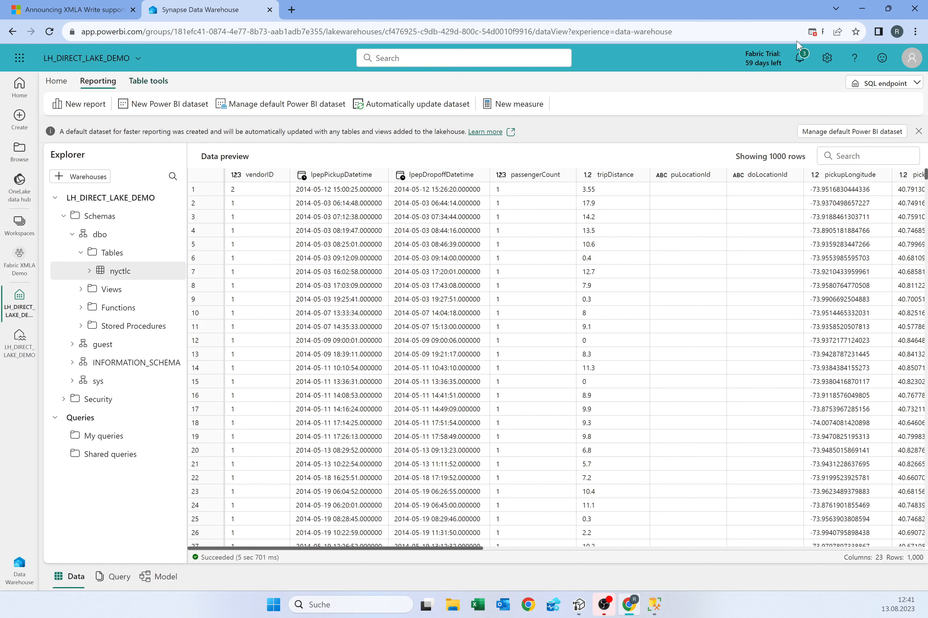
# - Always allow pop-ups from app.powerbi.com in the browser
pyautogui.click(813, 31)
pyautogui.click(757, 103)
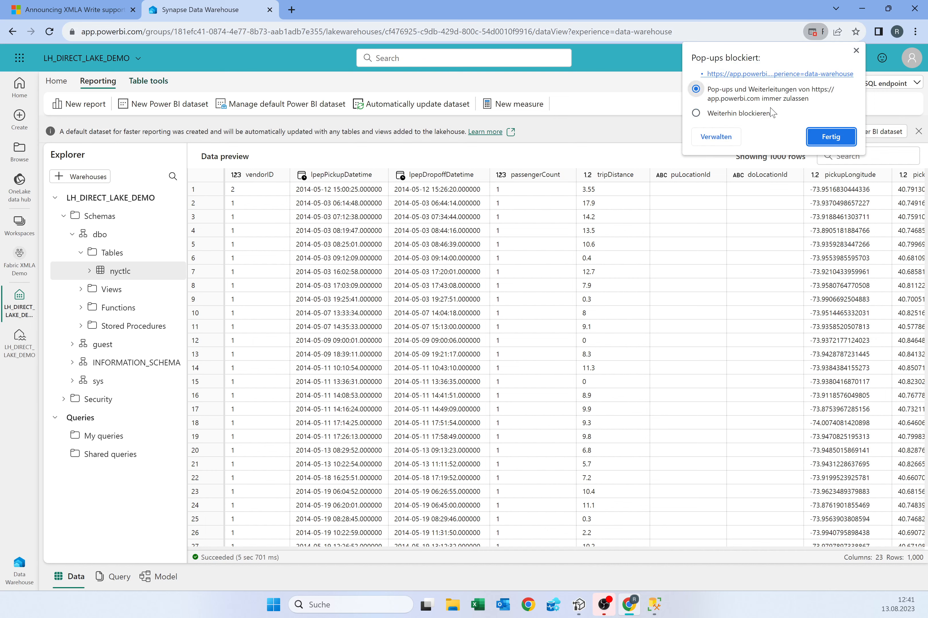
pyautogui.click(819, 137)
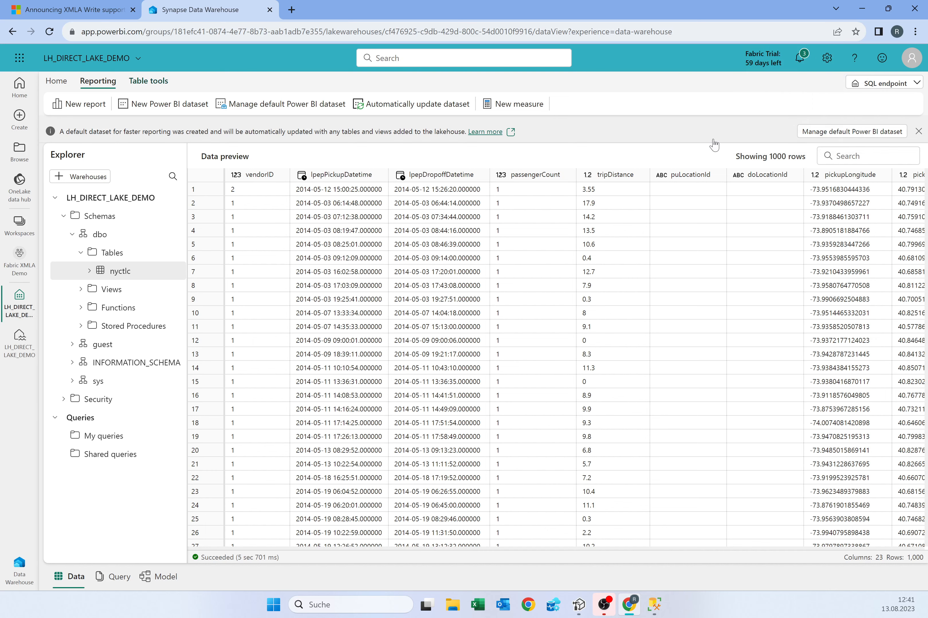
# - Create the new Power BI dataset again with nyctlc checked and confirm it
pyautogui.click(178, 104)
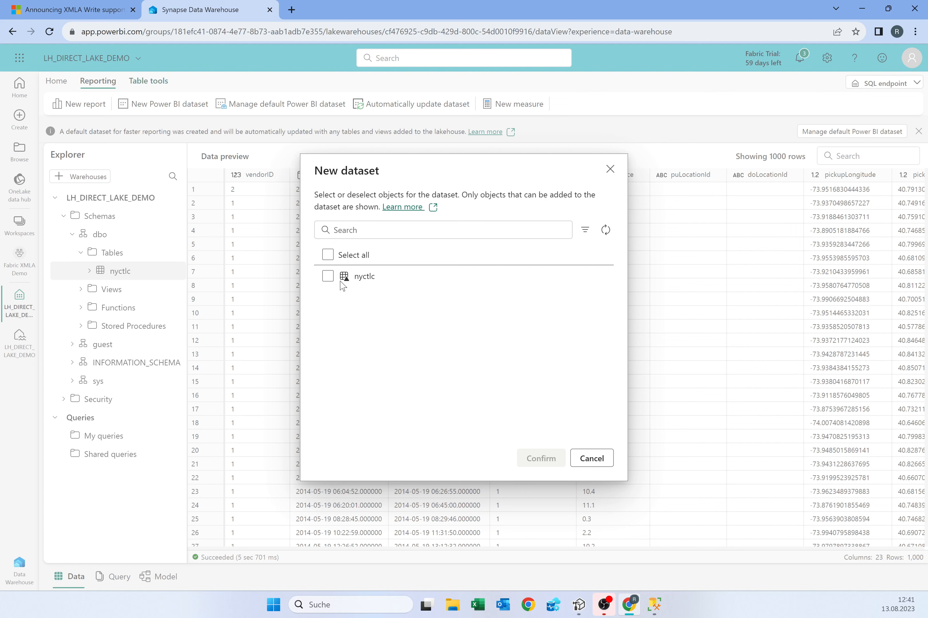
pyautogui.click(332, 279)
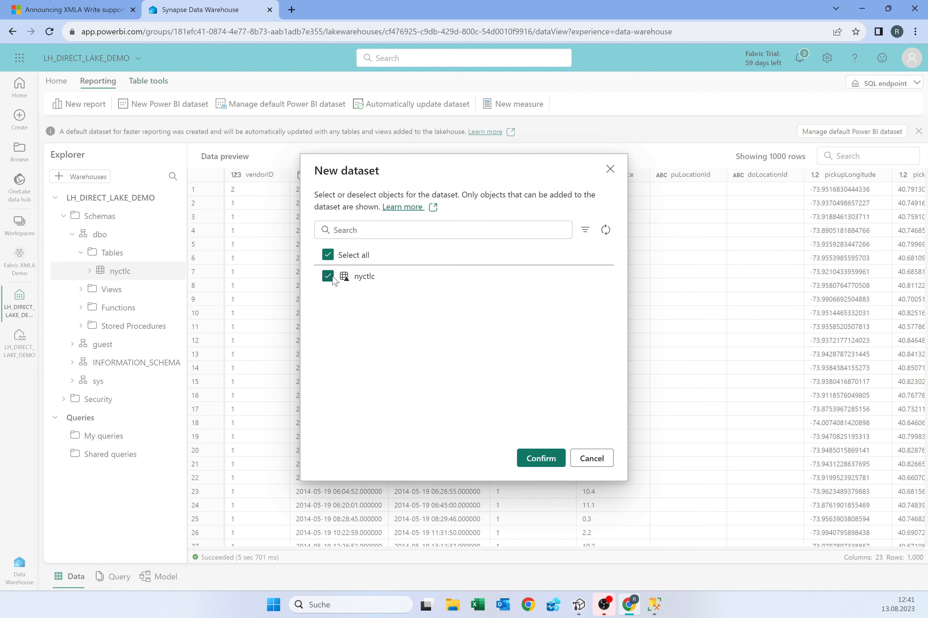
pyautogui.click(543, 459)
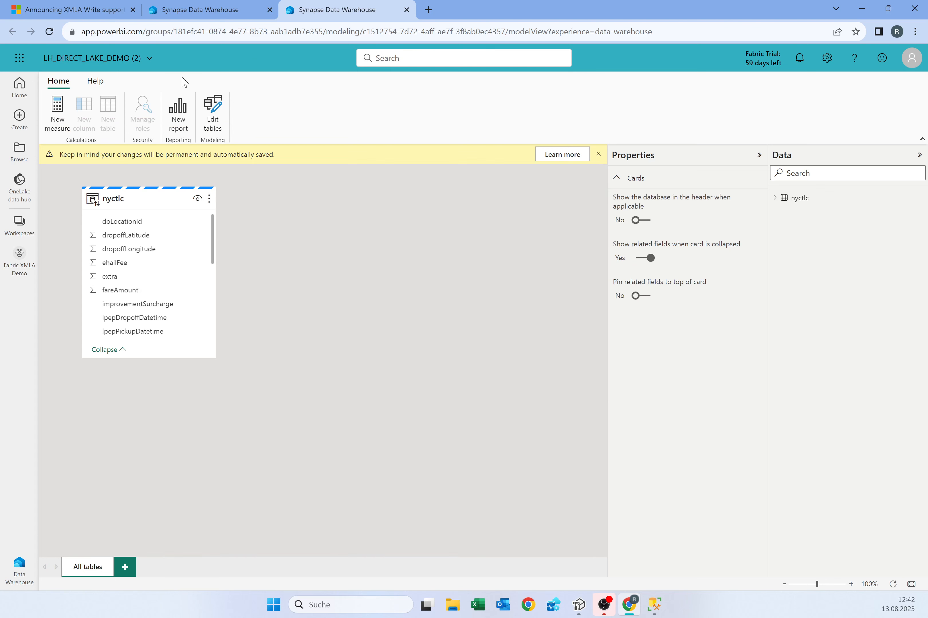
# - Show the nyctlc table's columns and move its card toward the model canvas centre
pyautogui.click(775, 198)
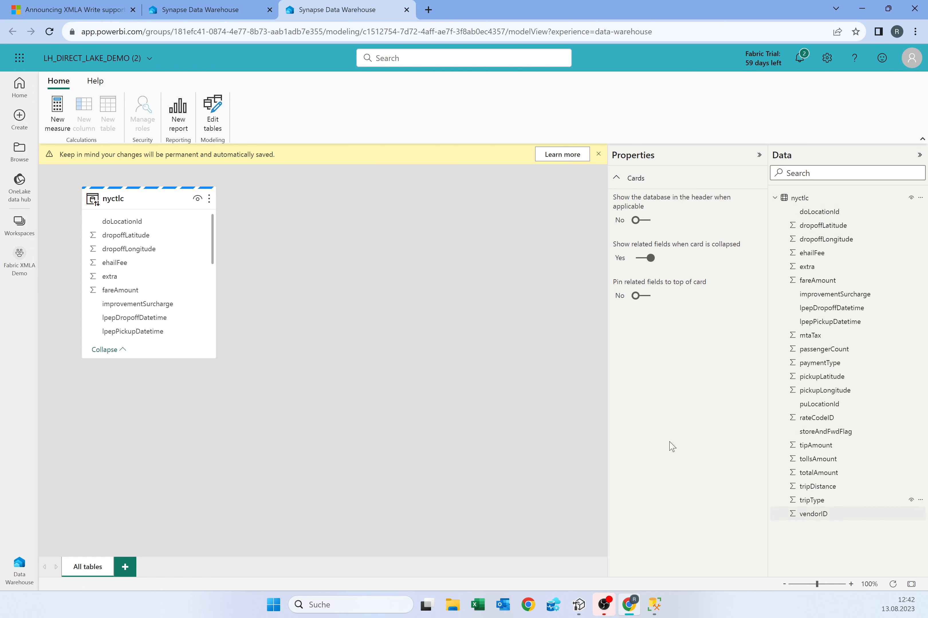
pyautogui.moveTo(159, 200); pyautogui.dragTo(252, 251)
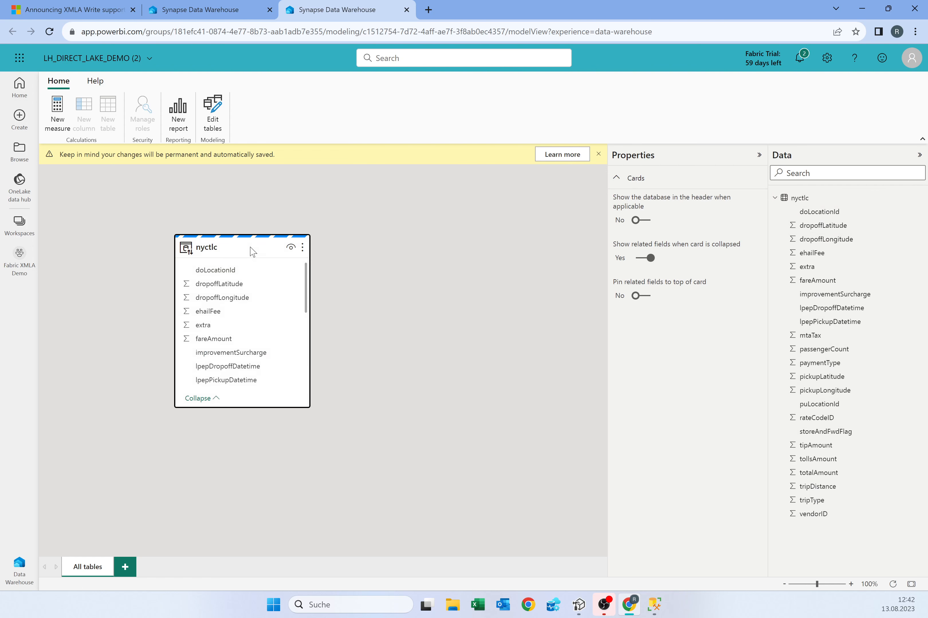
pyautogui.moveTo(238, 241)
# - Rename the dataset to DS_TAXI and go back to the Fabric XMLA Demo workspace
pyautogui.click(95, 59)
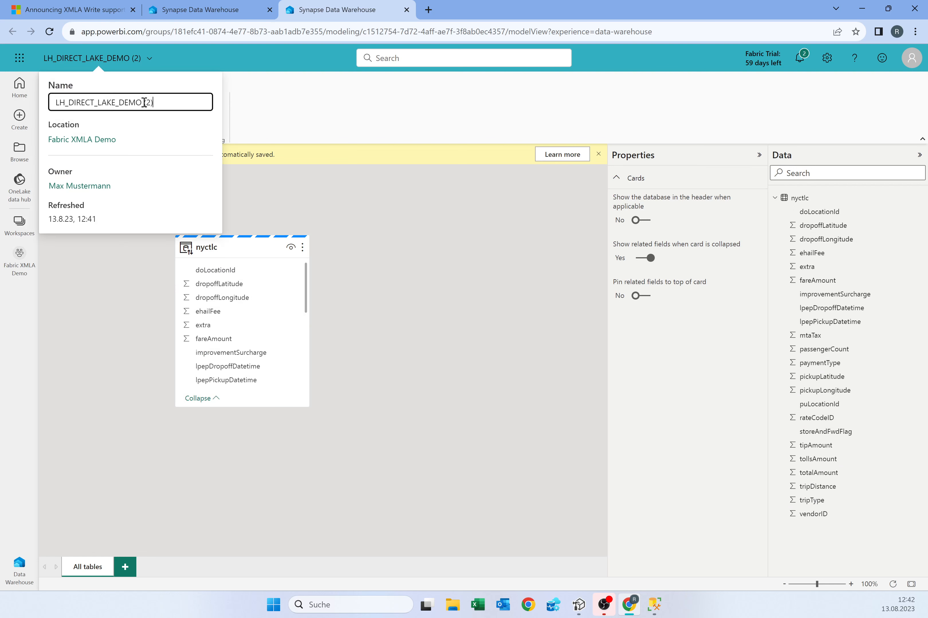
pyautogui.tripleClick(166, 103)
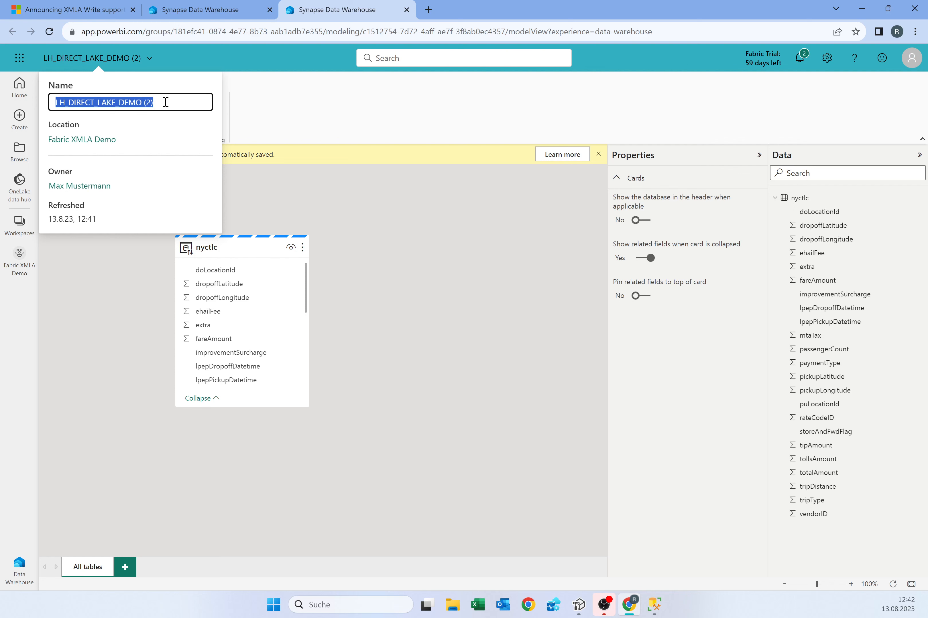
pyautogui.write('DS')
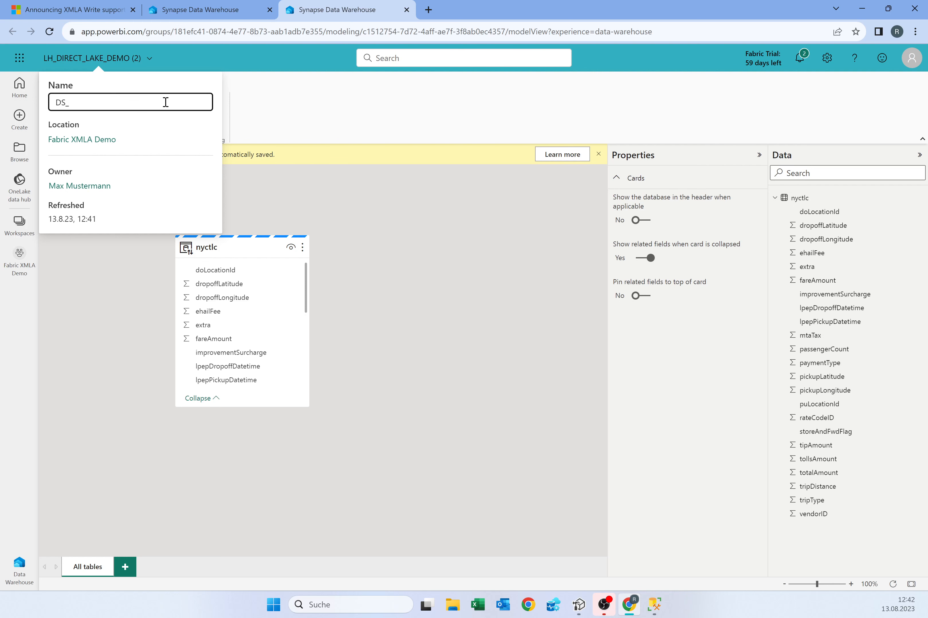
pyautogui.write('_TAXI')
pyautogui.click(272, 113)
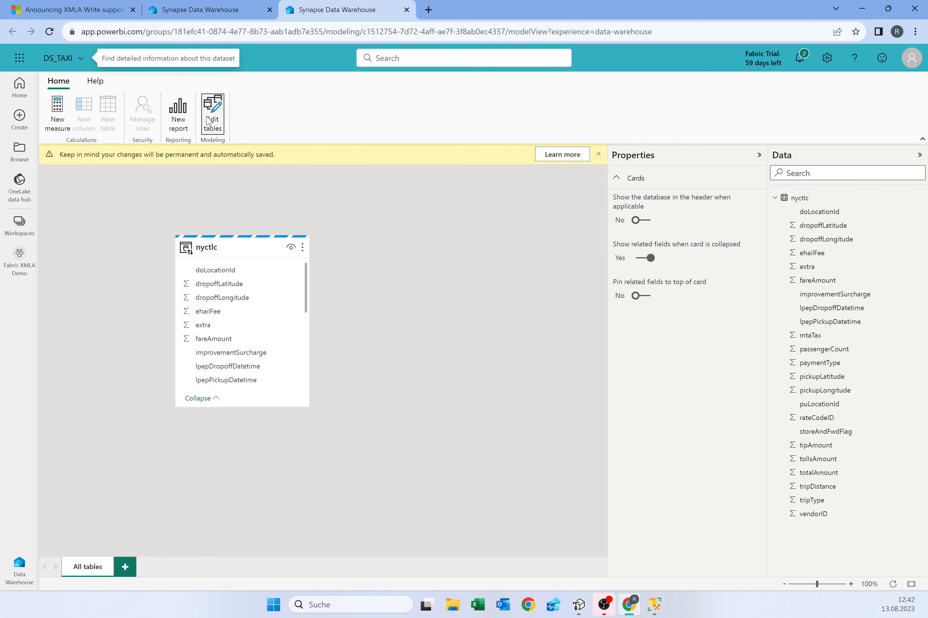
pyautogui.click(55, 58)
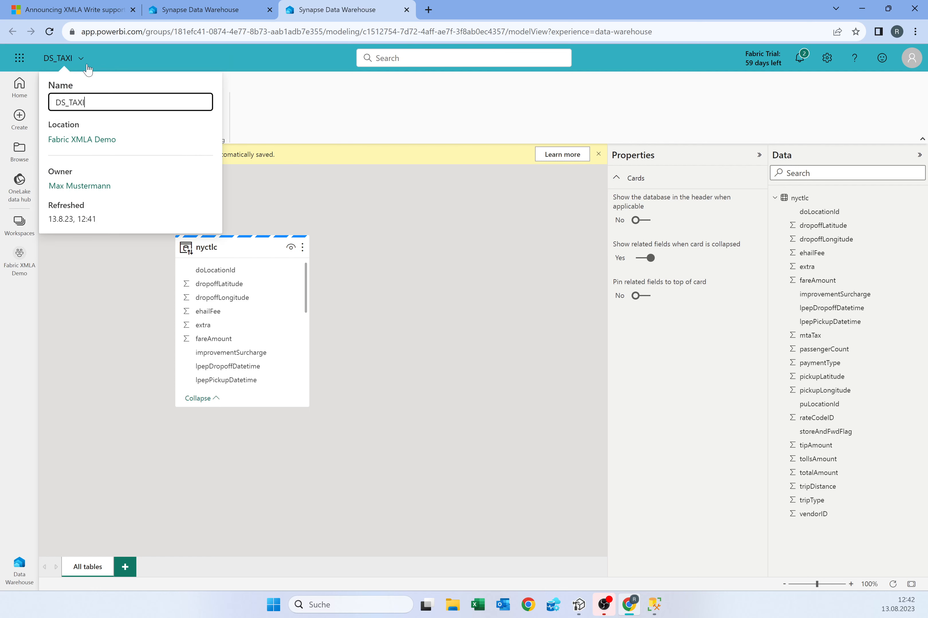
pyautogui.click(78, 142)
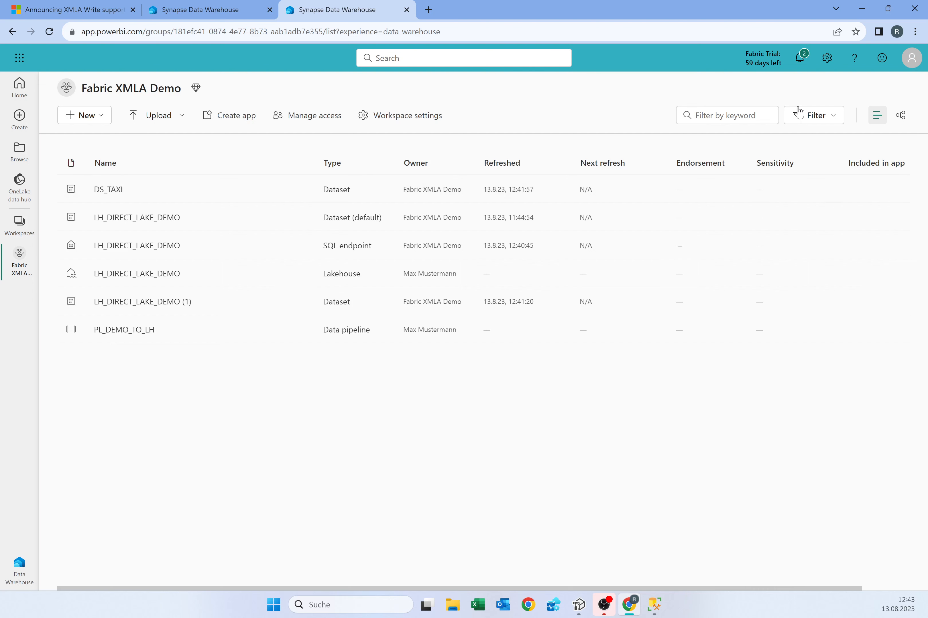
# - In the Admin portal, open the trial capacity's Power BI workloads and verify XMLA Endpoint is Read Write
pyautogui.click(828, 60)
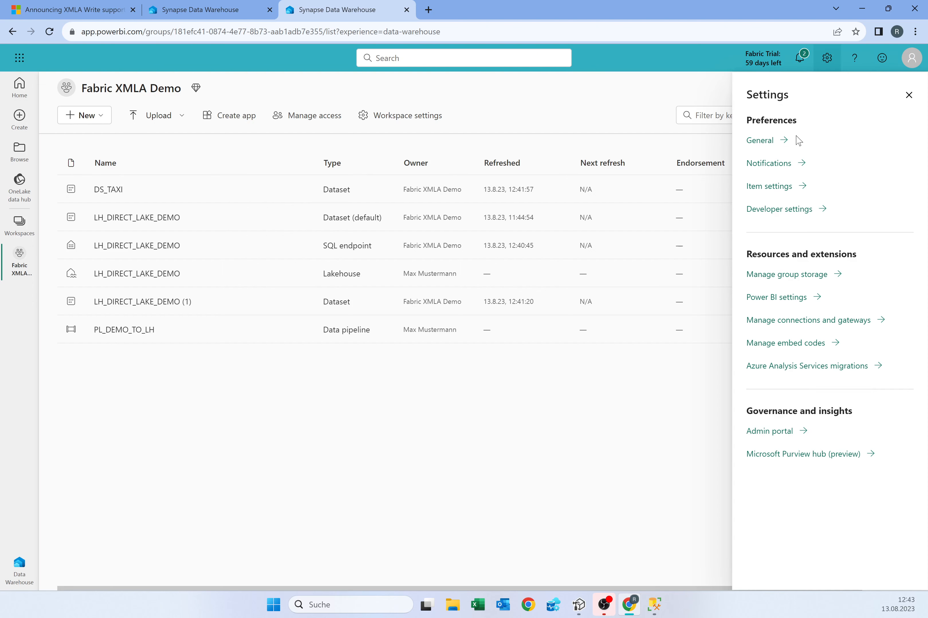
pyautogui.click(775, 432)
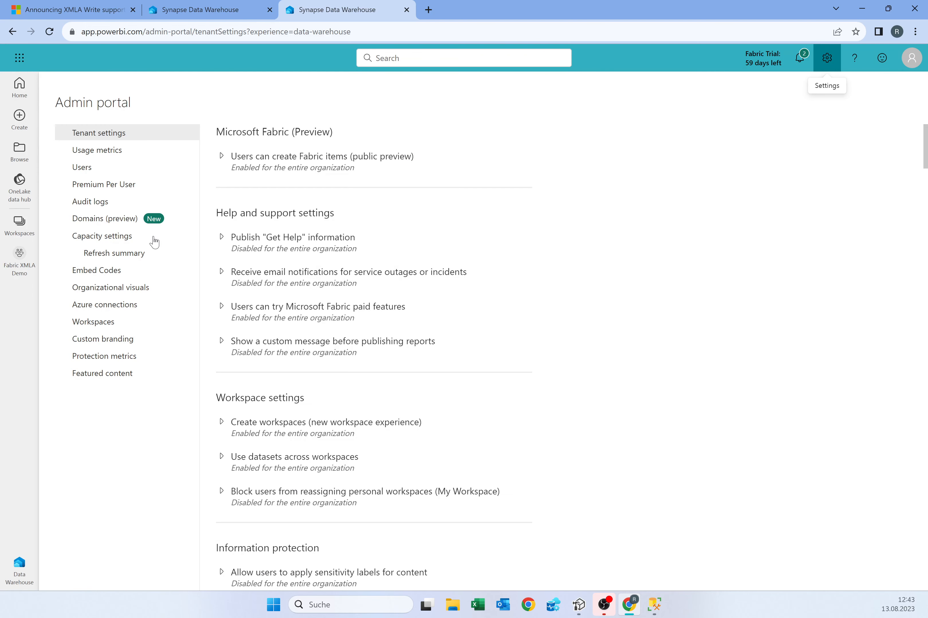
pyautogui.click(111, 240)
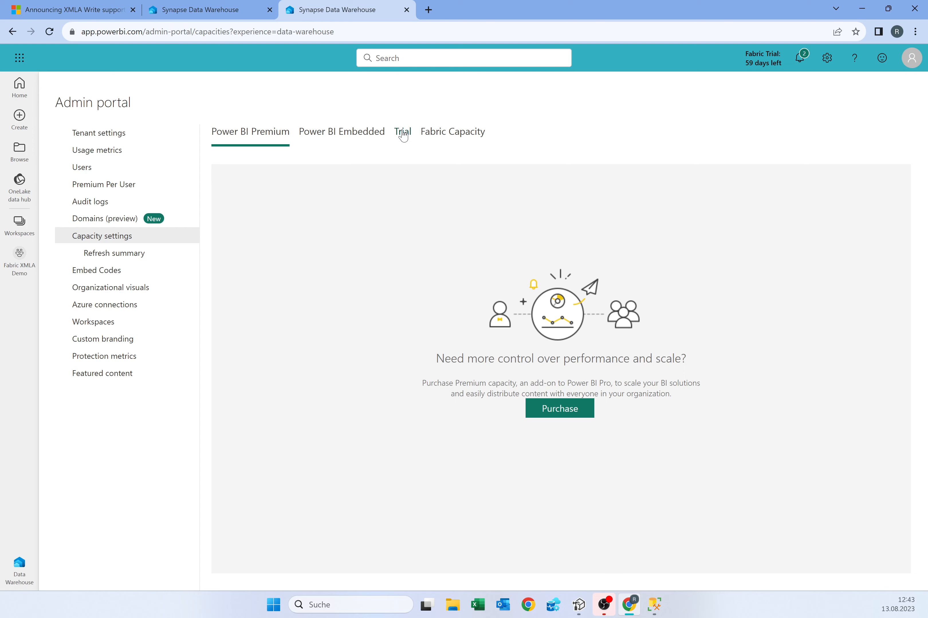
pyautogui.click(403, 135)
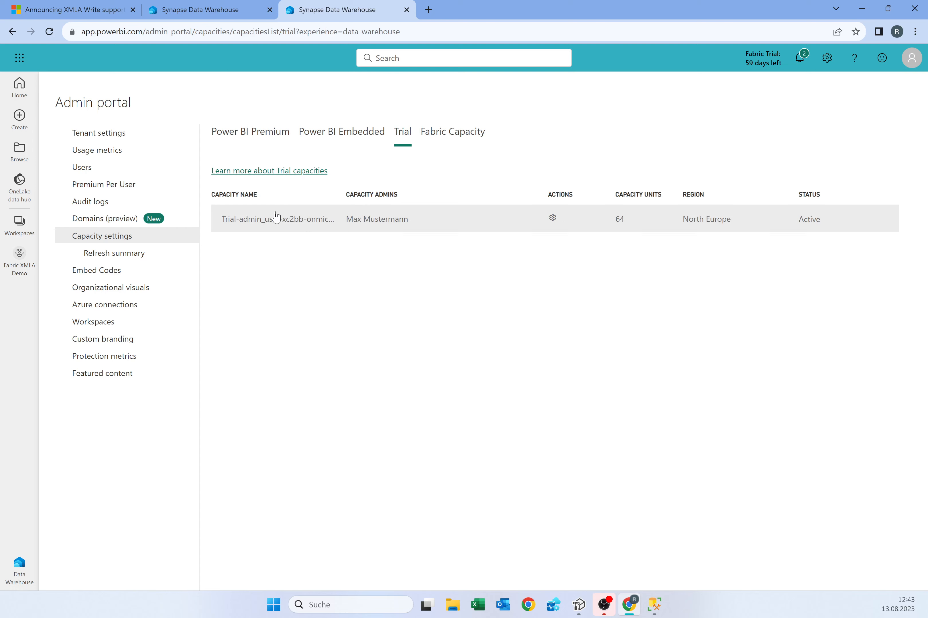
pyautogui.click(275, 218)
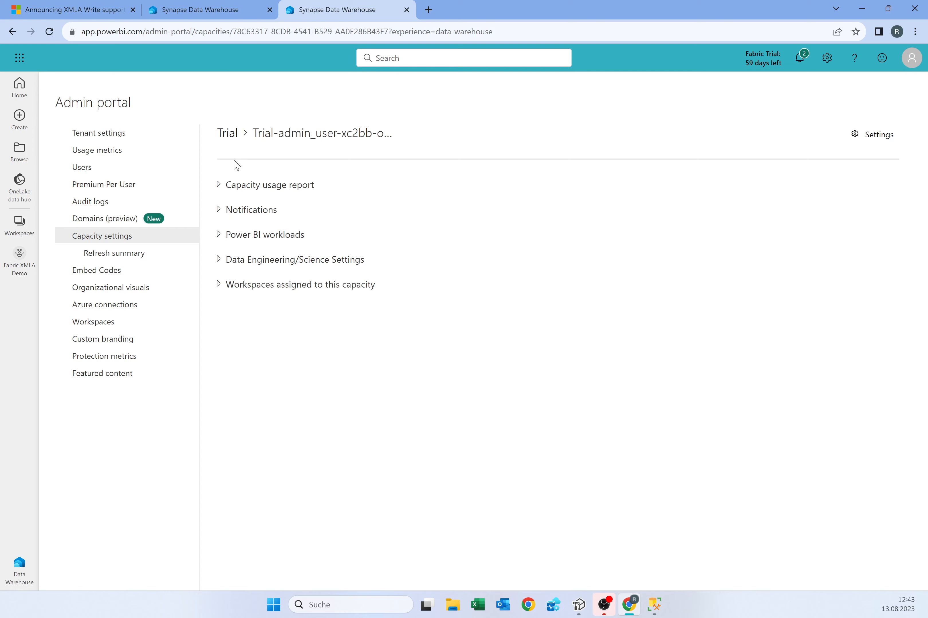
pyautogui.click(219, 240)
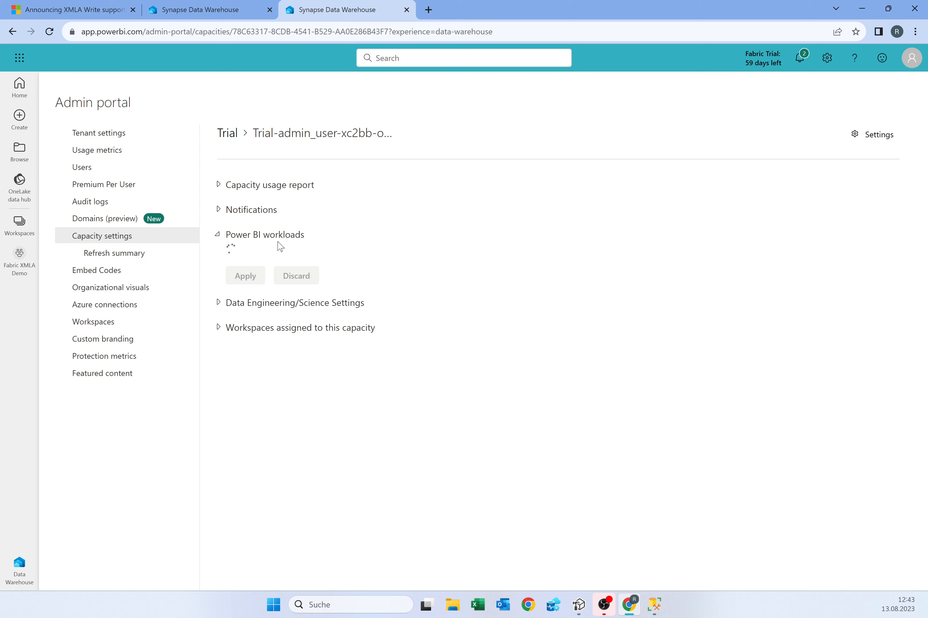
pyautogui.scroll(-5, 299, 256)
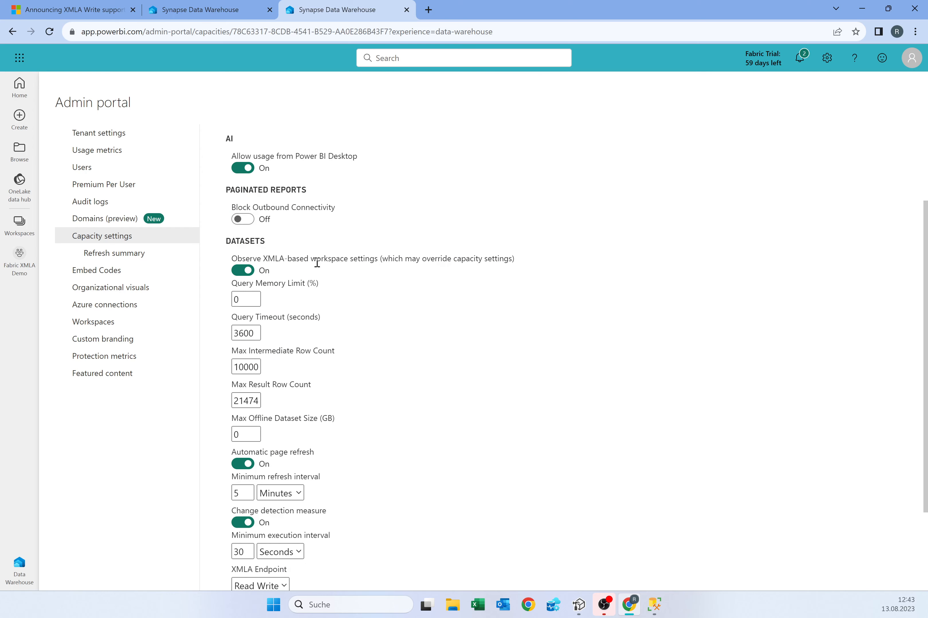
pyautogui.scroll(-3, 275, 475)
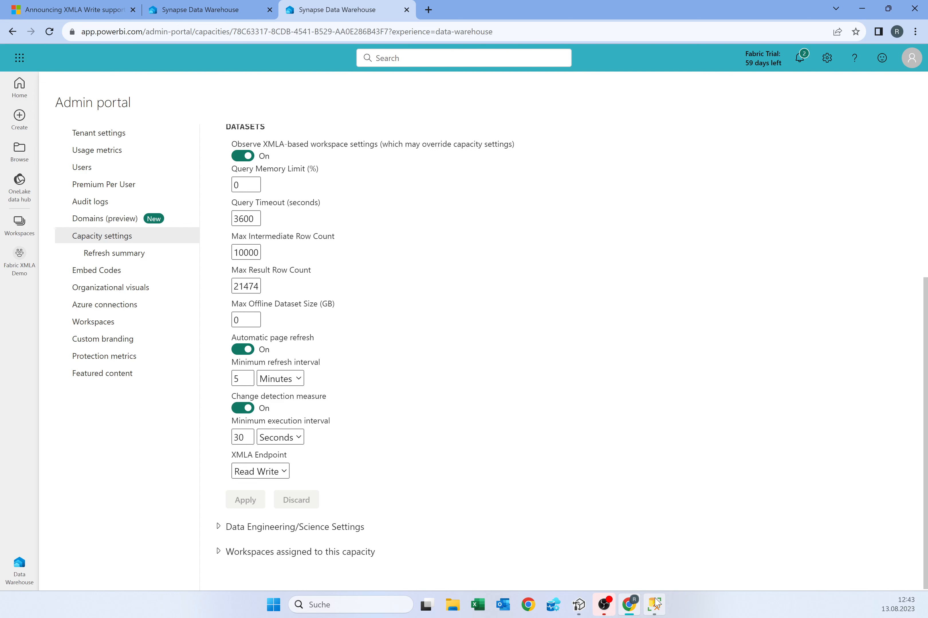
pyautogui.click(19, 223)
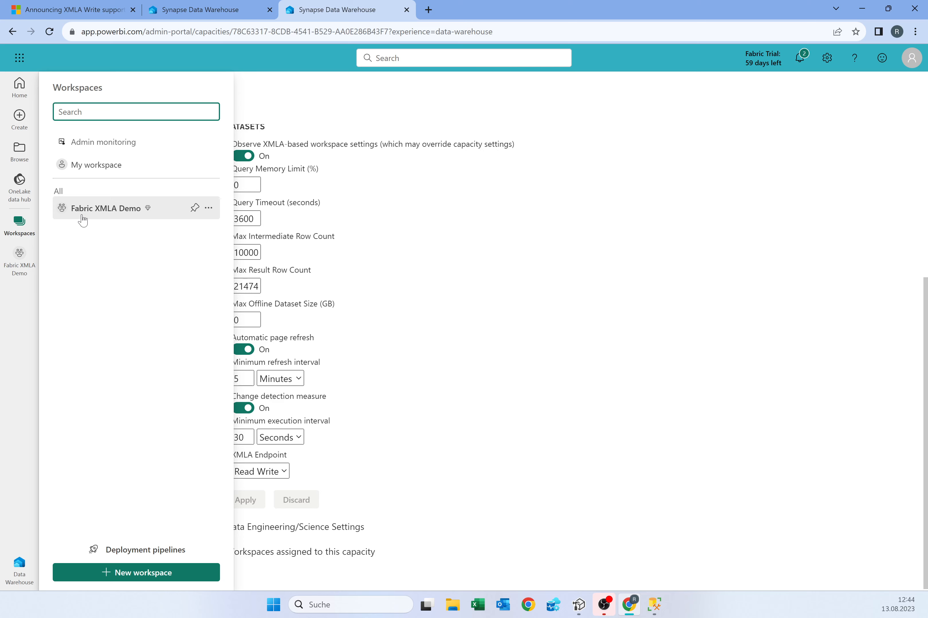
# - Copy DS_TAXI's connection string from its Server settings and switch to SQL Server Management Studio
pyautogui.click(82, 208)
pyautogui.click(303, 189)
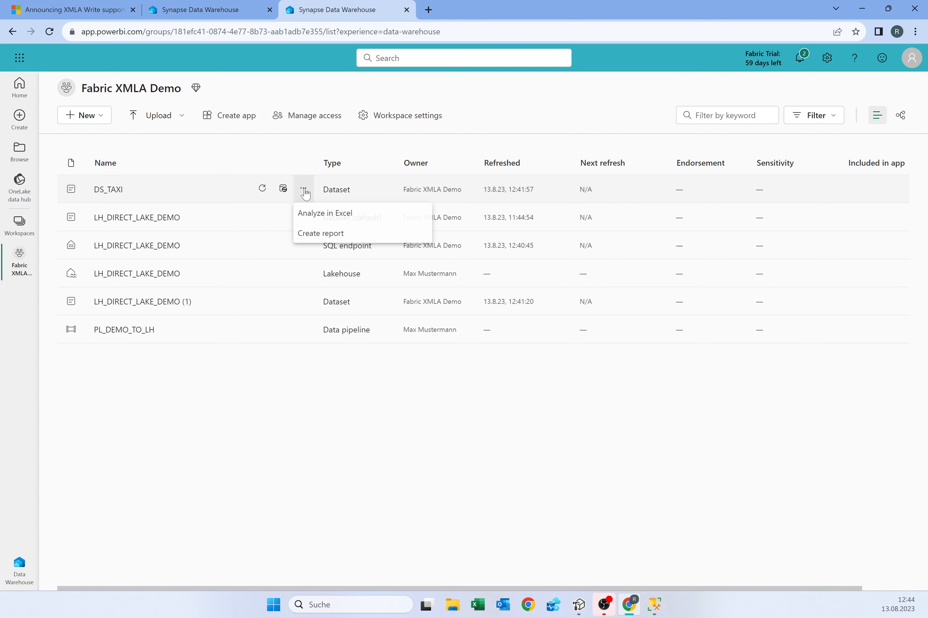
pyautogui.click(358, 337)
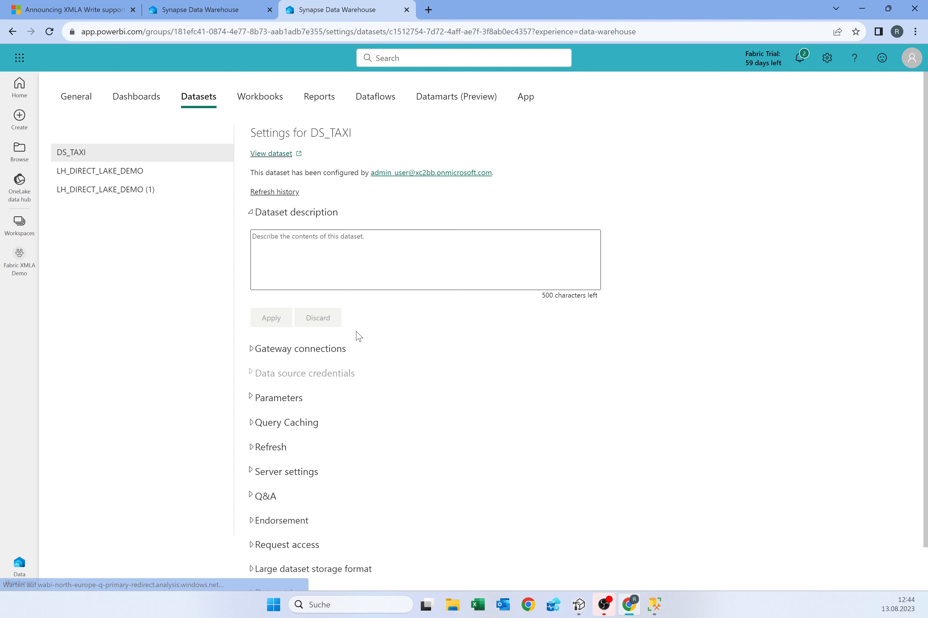
pyautogui.click(334, 470)
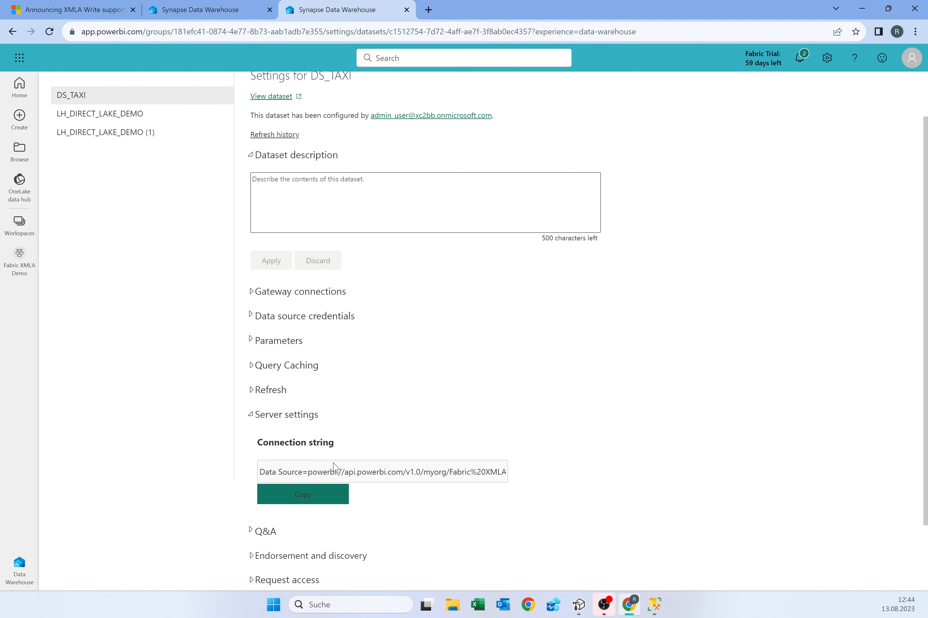
pyautogui.hotkey('alt', 'Tab')
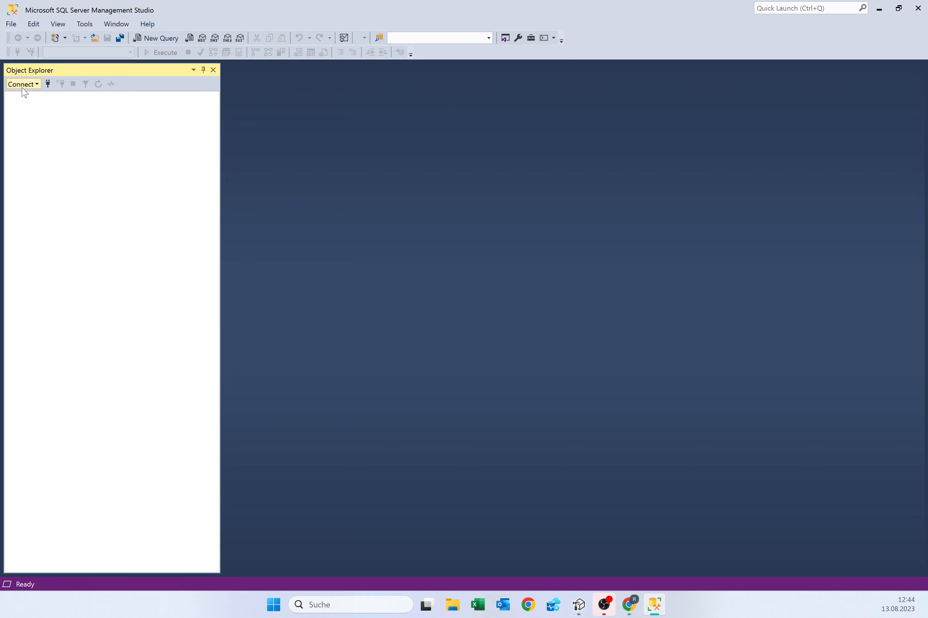
# - Connect SSMS to the DS_TAXI server address, browse its databases, and sign in with the workspace admin account
pyautogui.click(22, 85)
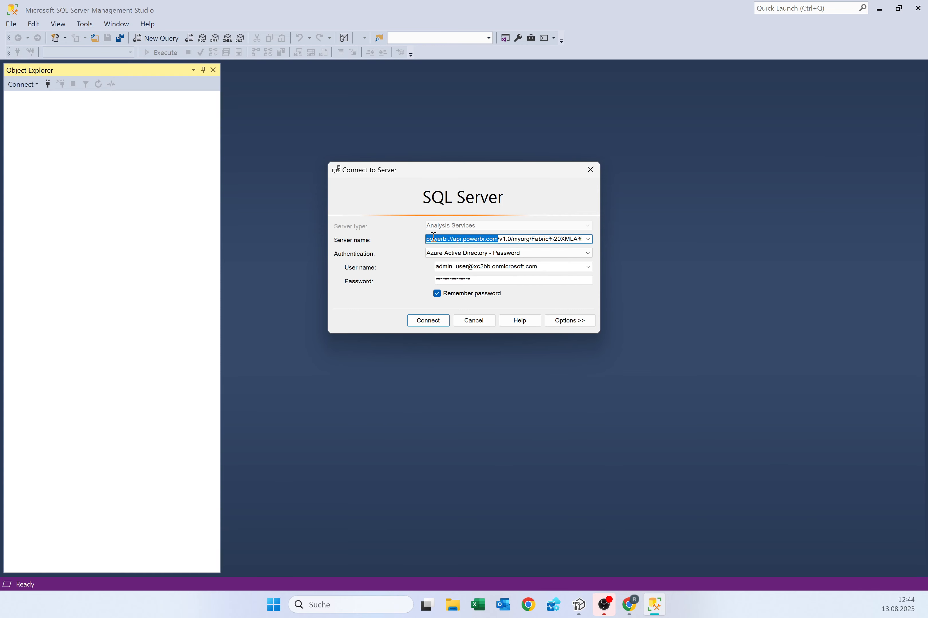
pyautogui.moveTo(433, 237); pyautogui.dragTo(572, 239)
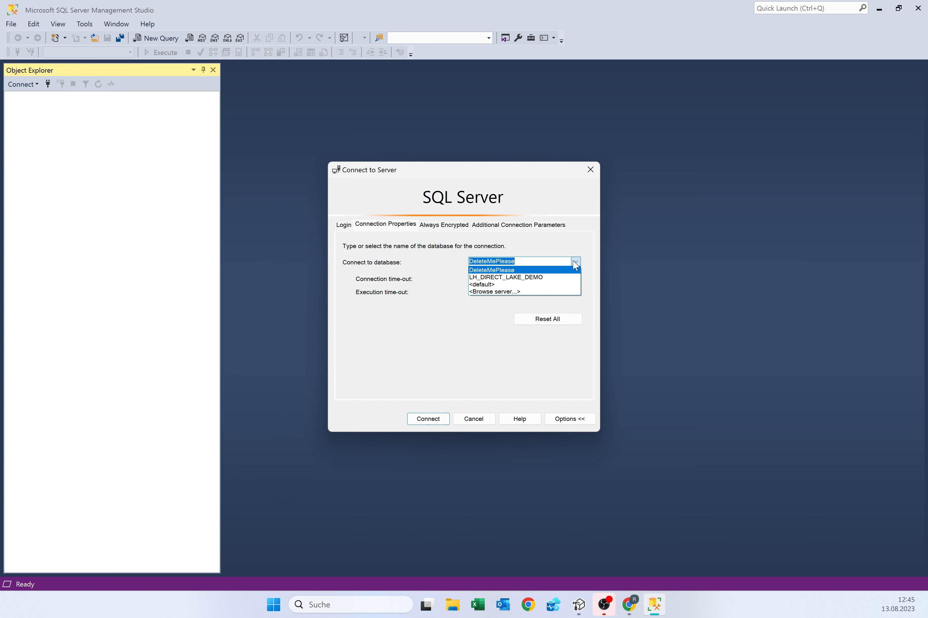
pyautogui.click(527, 292)
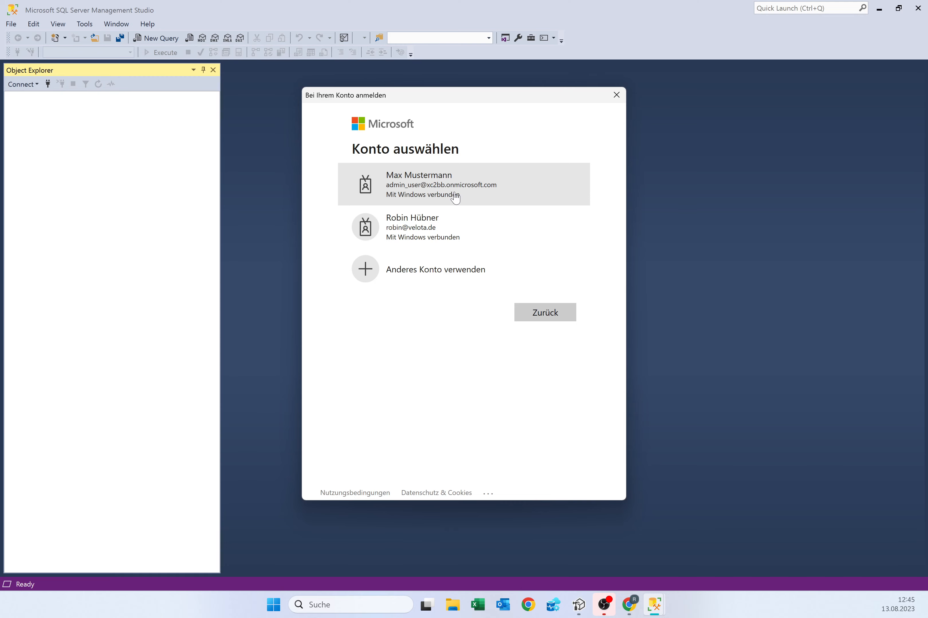
pyautogui.click(455, 197)
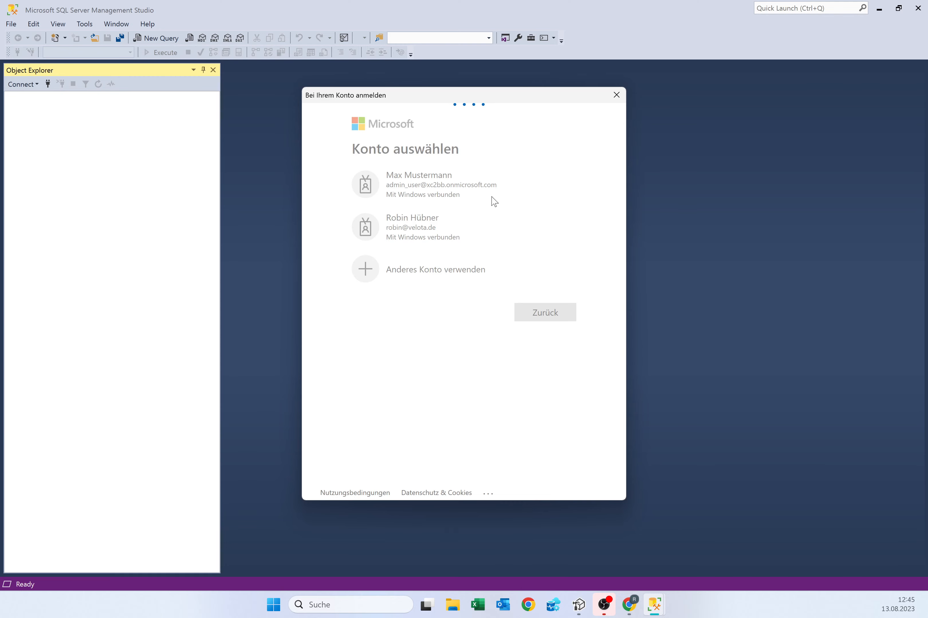
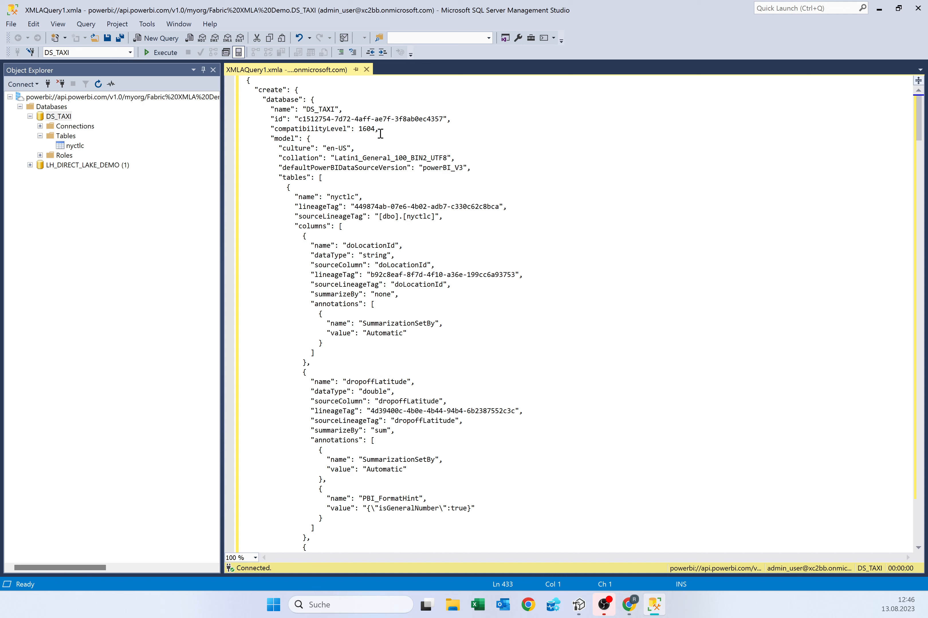
# - Highlight the "compatibilityLevel": 1604 line in the DS_TAXI create script
pyautogui.moveTo(381, 133); pyautogui.dragTo(276, 128)
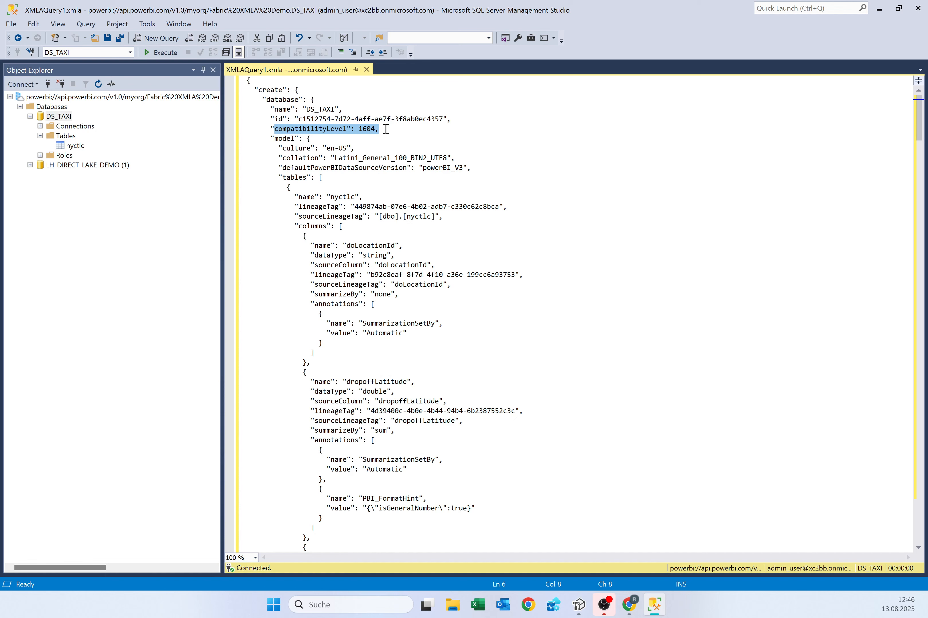
# - Connect Tabular Editor 2 to the powerbi:// workspace address, sign in, and load the DS_TAXI model
pyautogui.moveTo(577, 605)
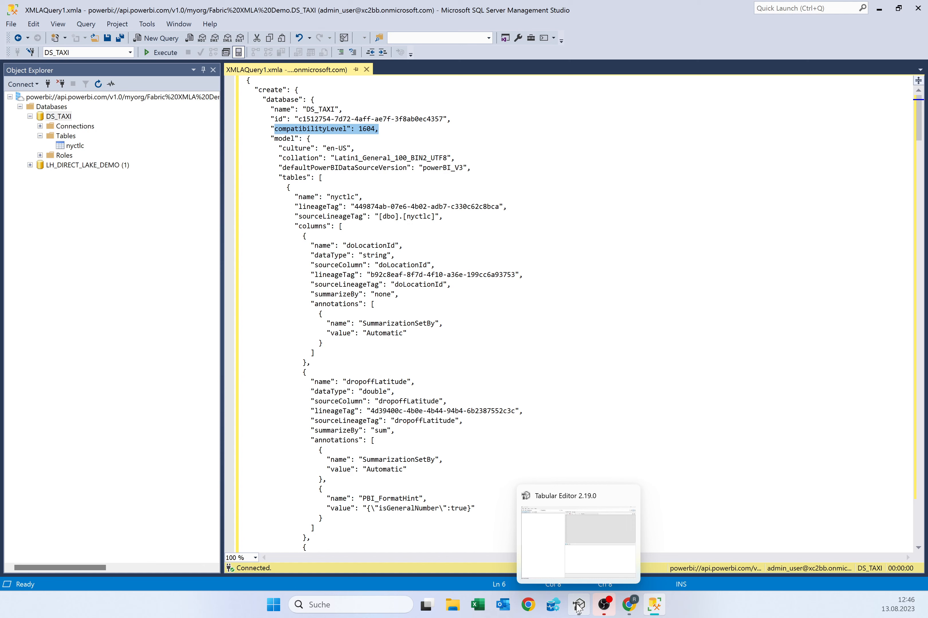
pyautogui.click(577, 605)
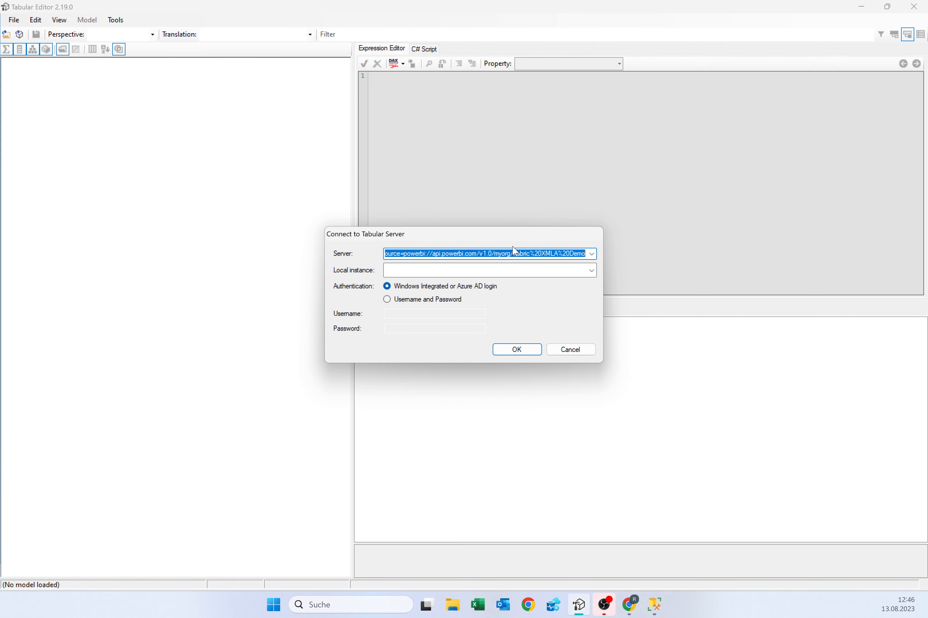
pyautogui.click(392, 252)
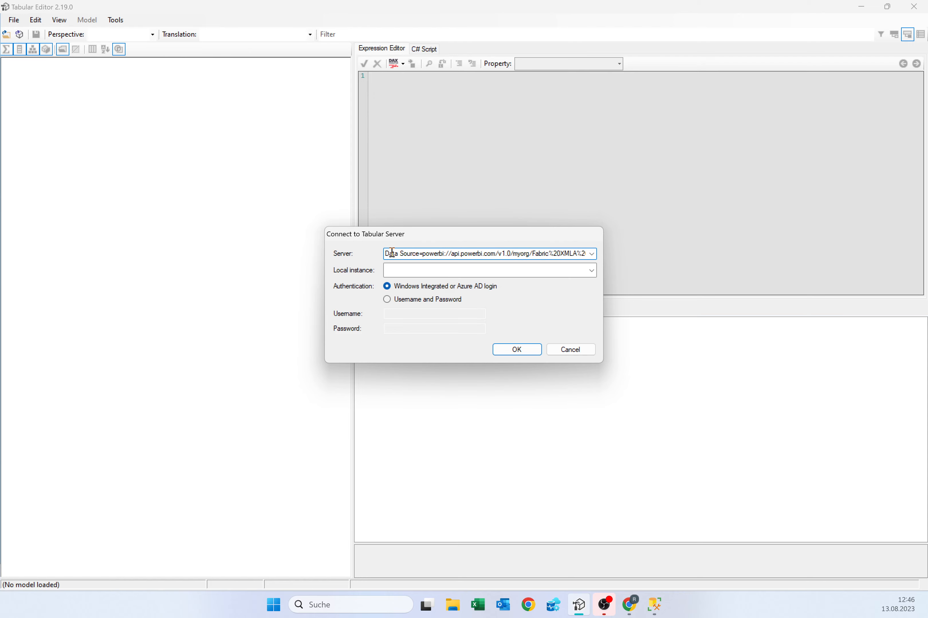
pyautogui.hotkey('ctrl', 'a')
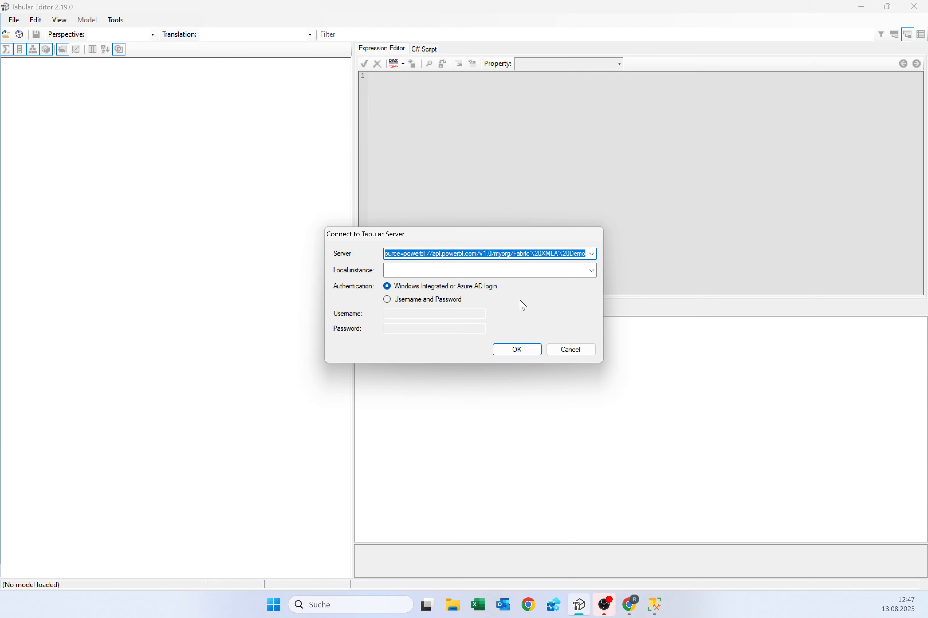
pyautogui.click(516, 349)
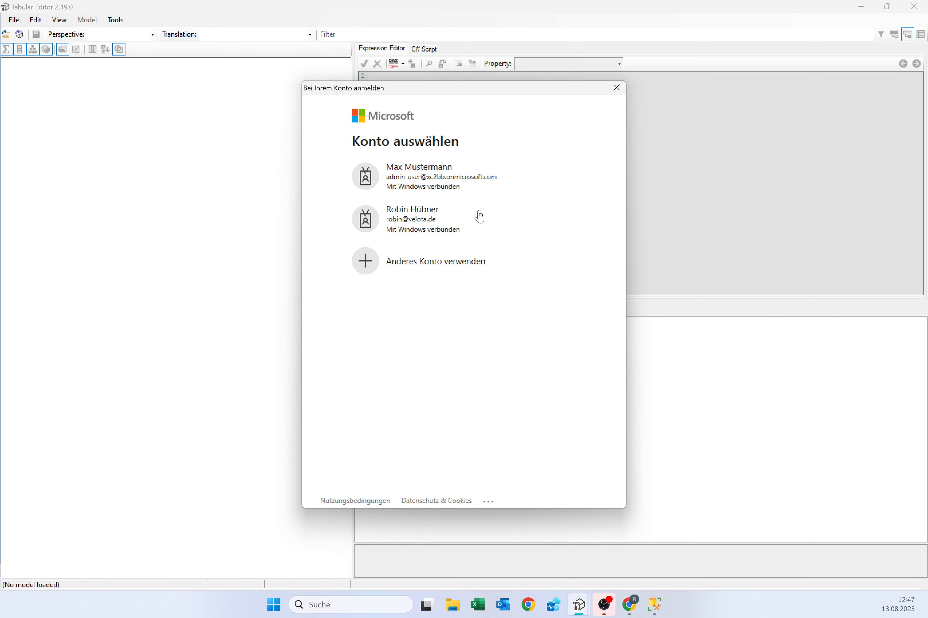
pyautogui.click(480, 217)
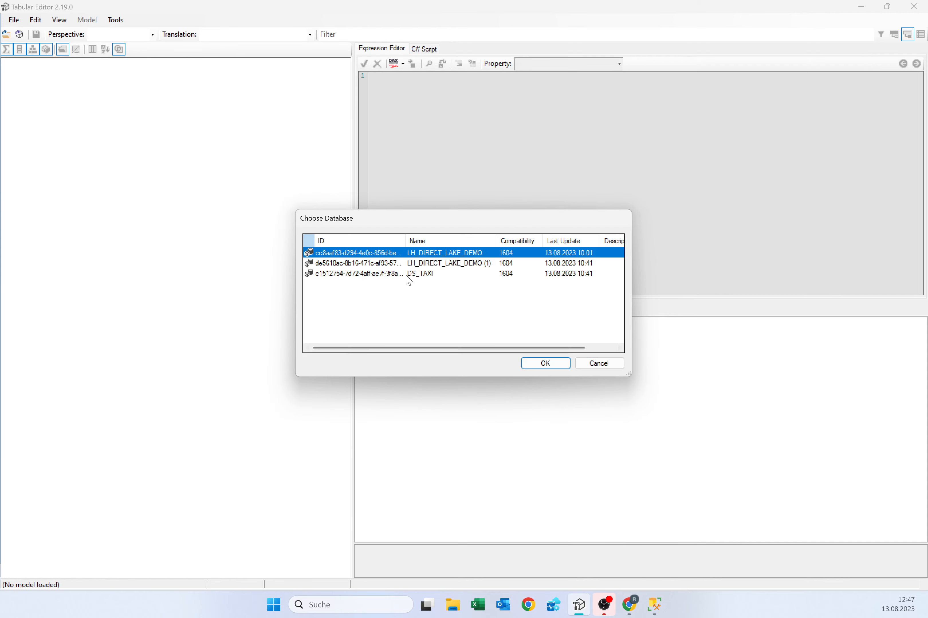
pyautogui.click(405, 276)
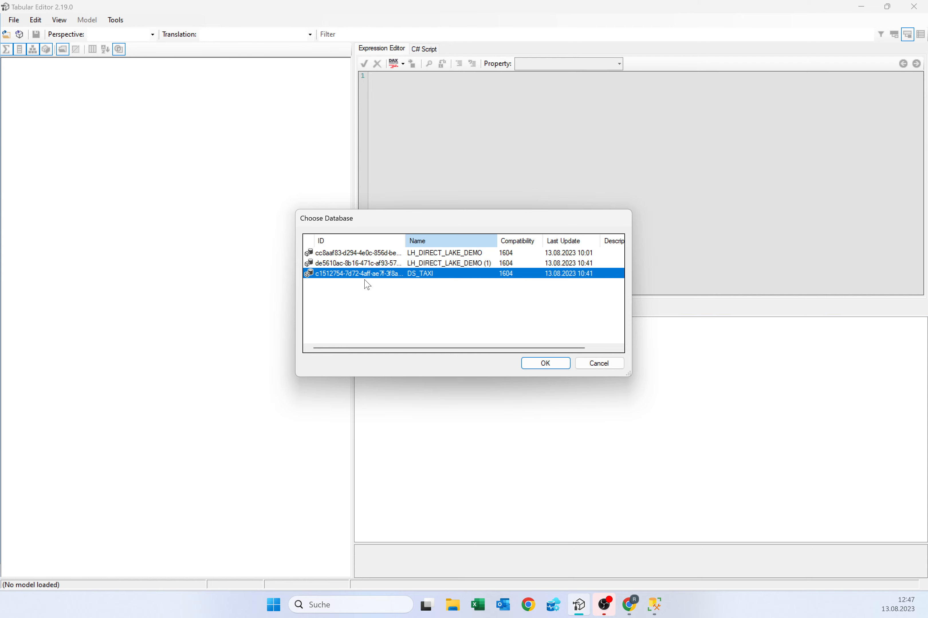
pyautogui.click(44, 126)
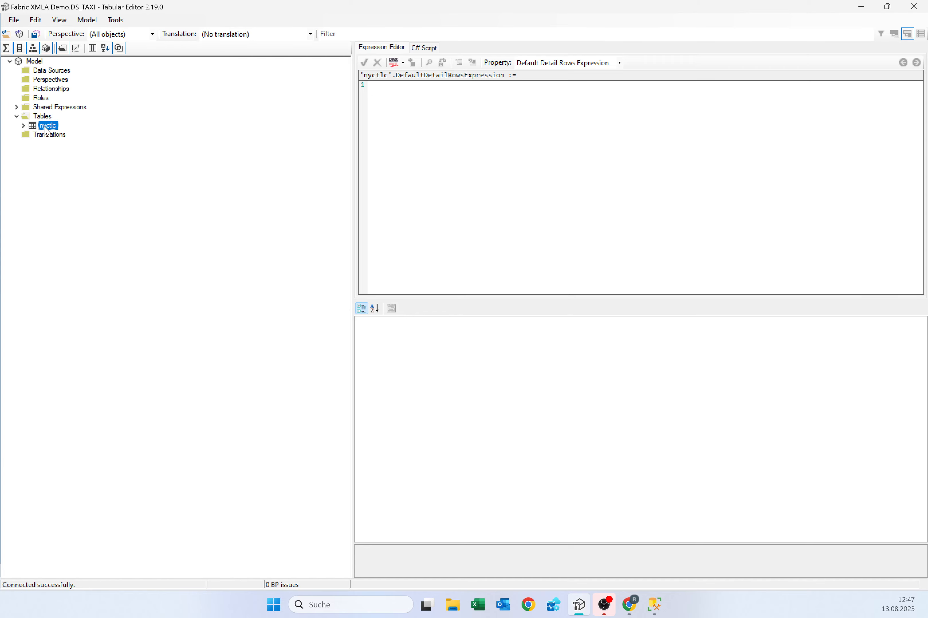
# - Add a new measure to the nyctlc table and name it TestMeasureTaxi
pyautogui.doubleClick(47, 127)
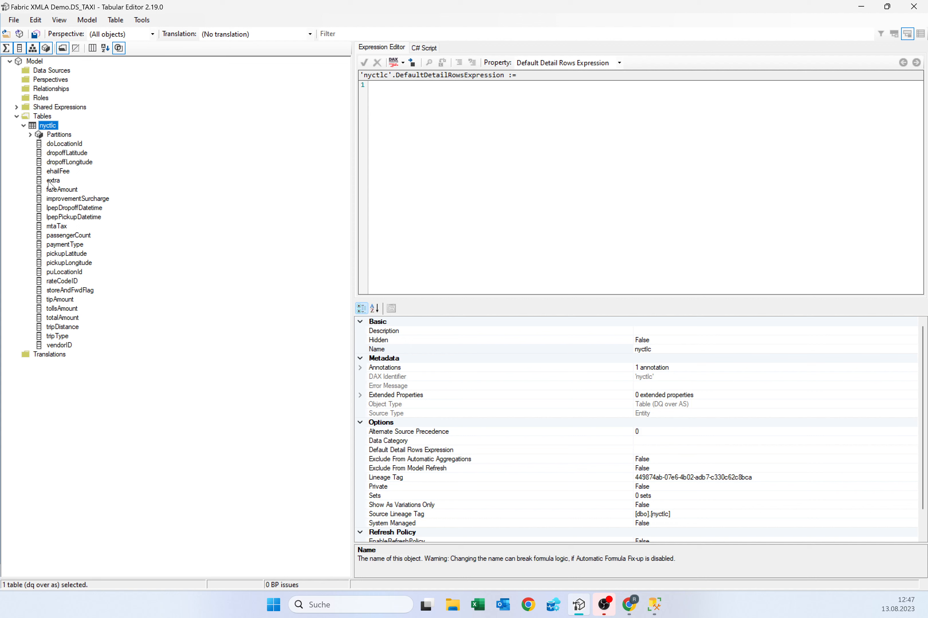
pyautogui.rightClick(51, 127)
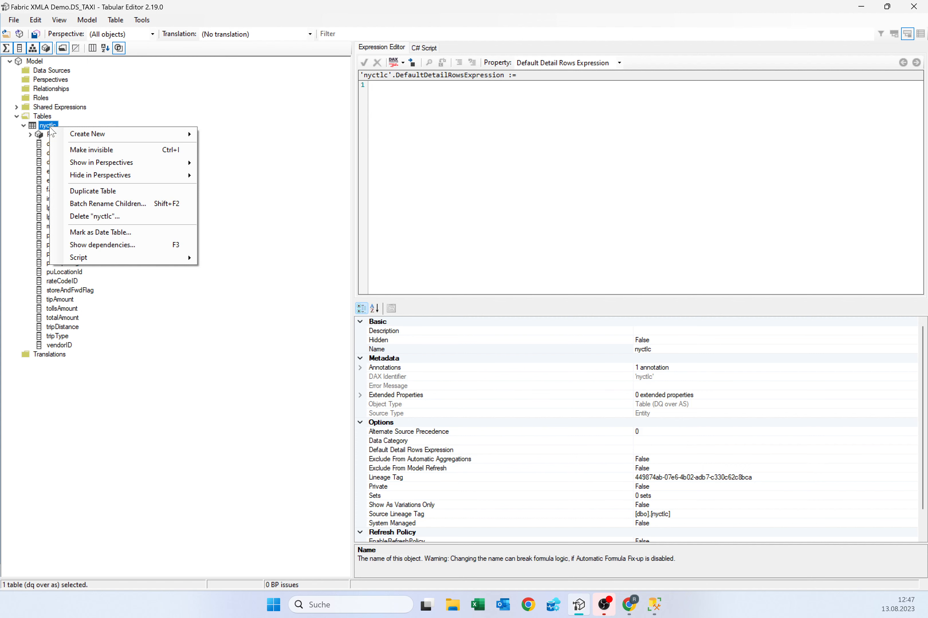
pyautogui.click(223, 134)
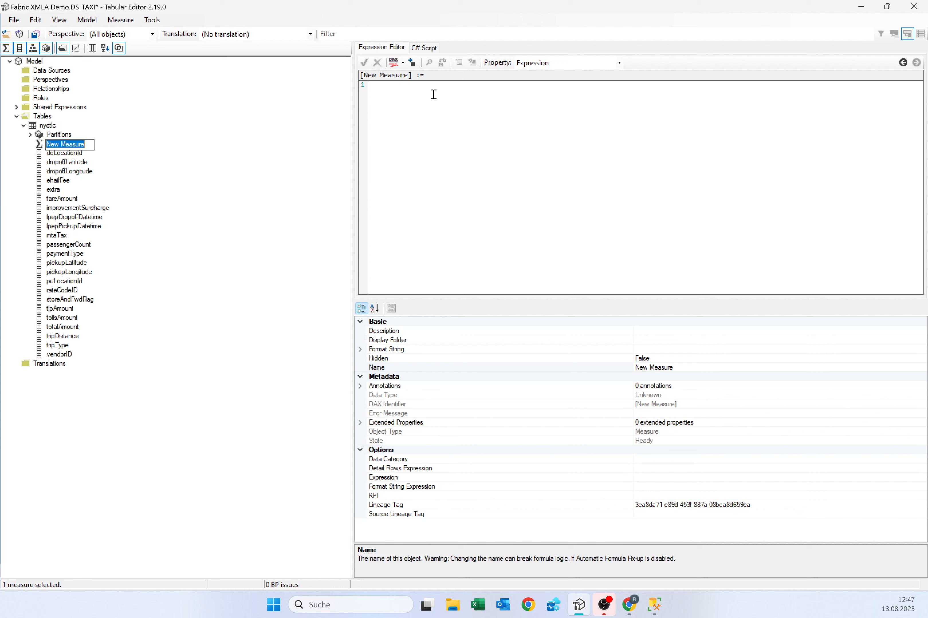
pyautogui.write('TestMeasureTax')
pyautogui.press('Escape')
pyautogui.moveTo(675, 368); pyautogui.dragTo(663, 367)
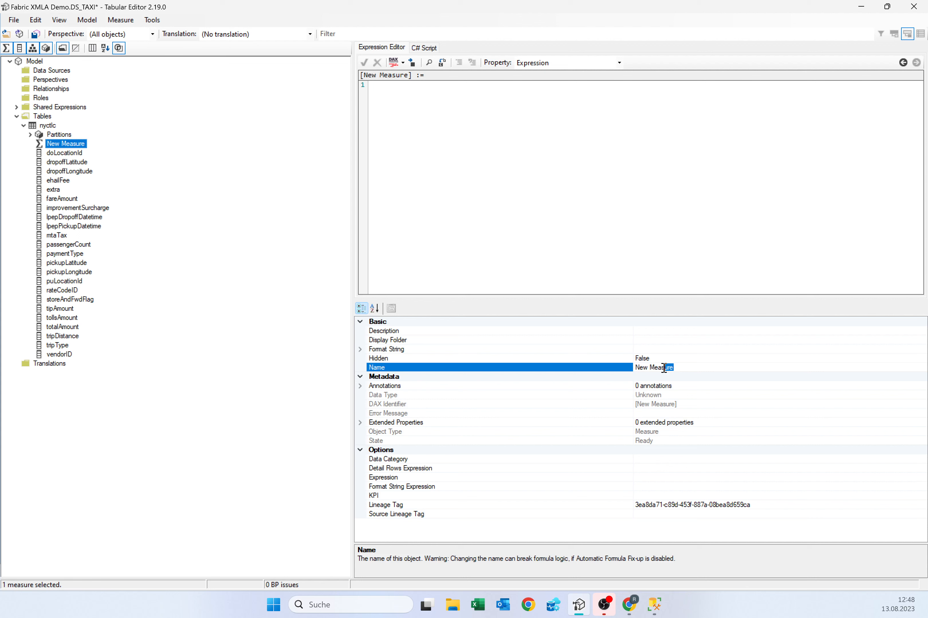
pyautogui.moveTo(664, 367); pyautogui.dragTo(635, 367)
pyautogui.write('TestMeasureTaxi')
pyautogui.press('Return')
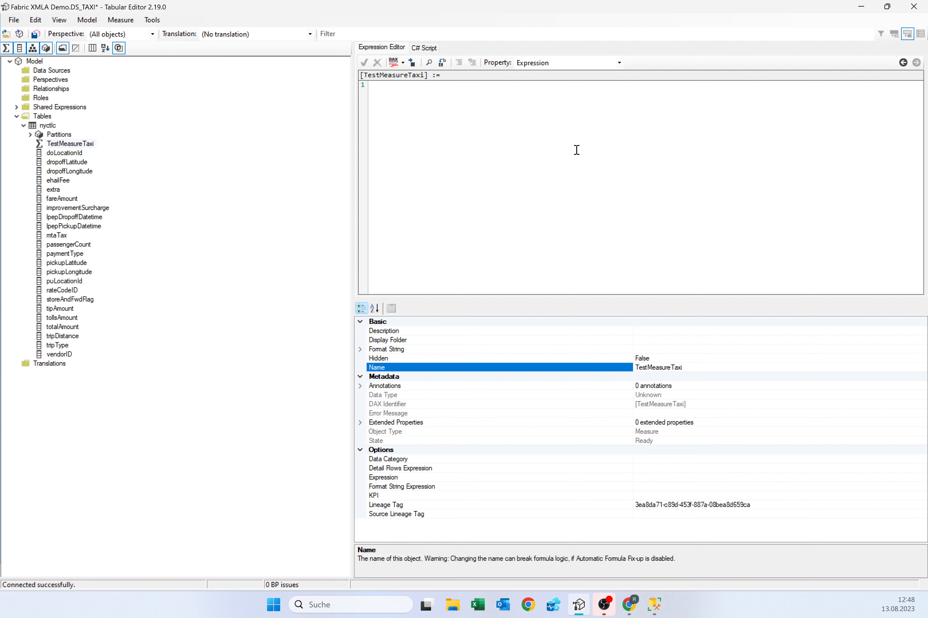
# - Define TestMeasureTaxi's expression as SUM('nyctlc'[extra])
pyautogui.click(577, 150)
pyautogui.write('SUM(')
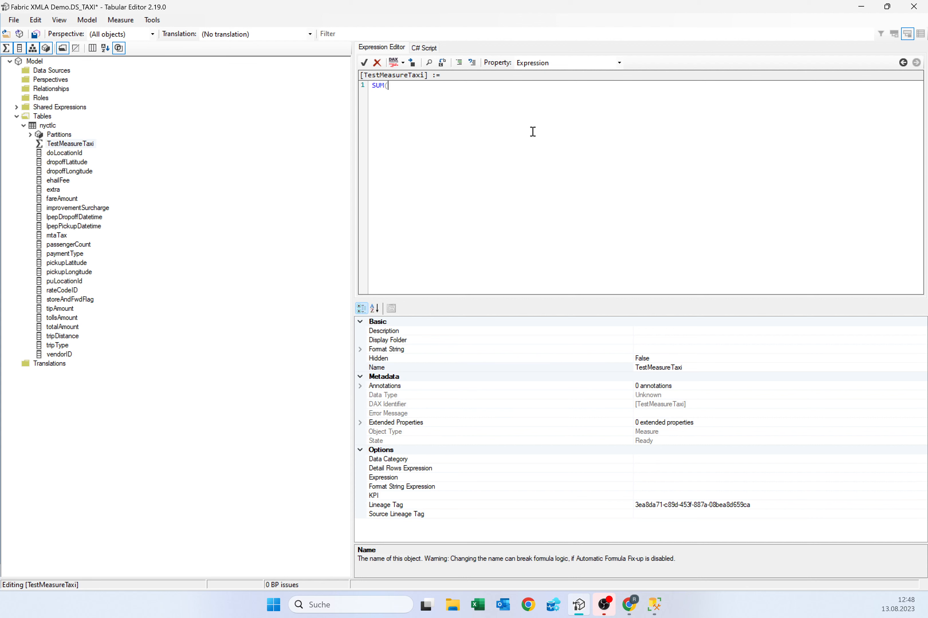
pyautogui.write("'nyctlc'[e")
pyautogui.click(364, 63)
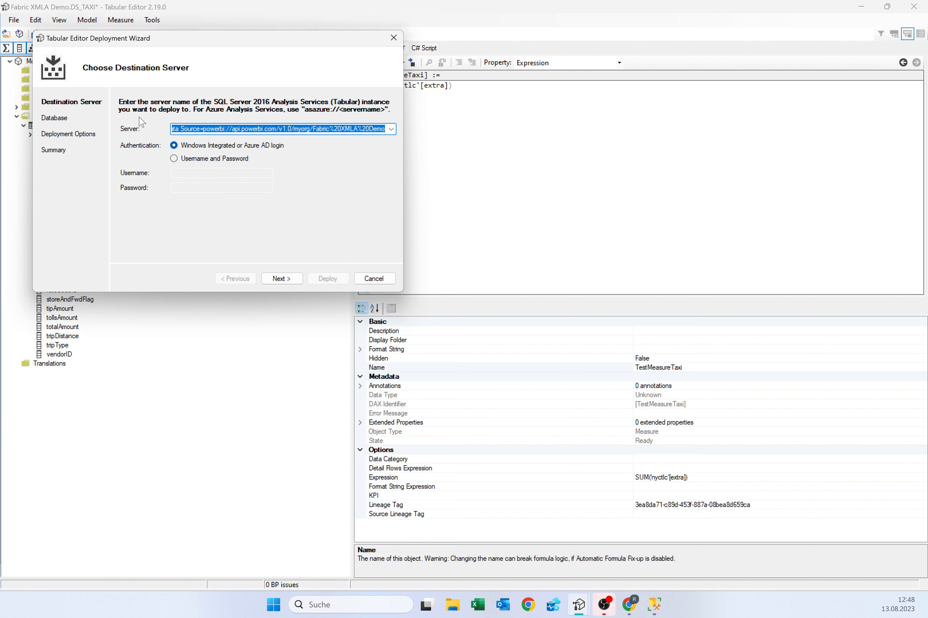
# - Deploy the model structure with the new measure to the existing DS_TAXI database
pyautogui.press('Return')
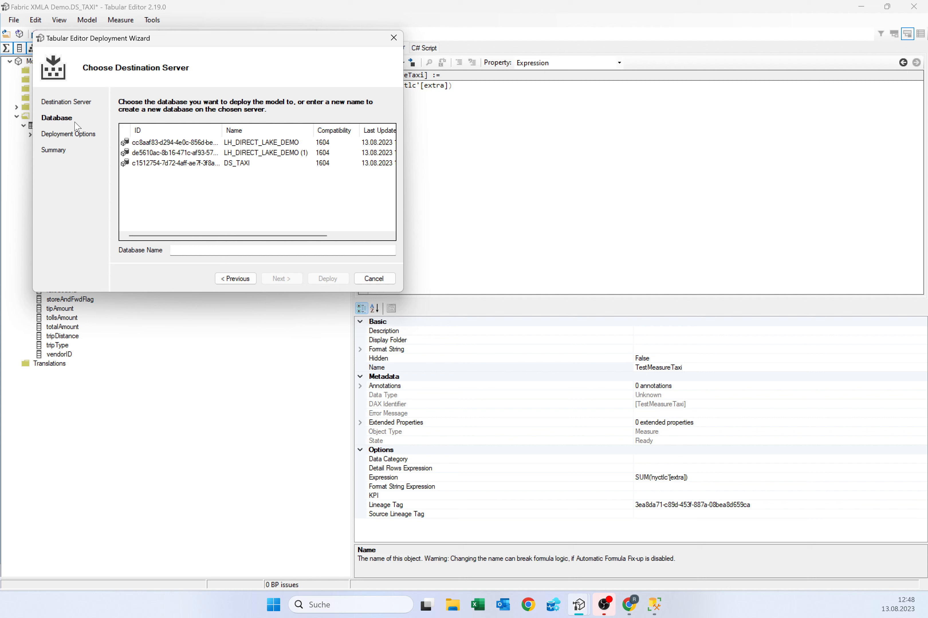
pyautogui.click(238, 163)
pyautogui.click(282, 279)
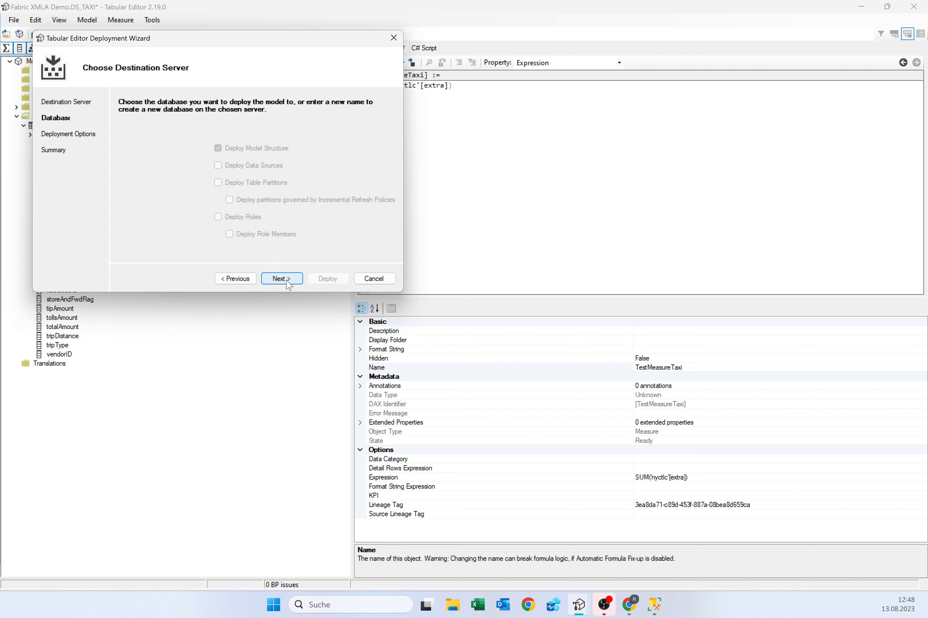
pyautogui.click(286, 279)
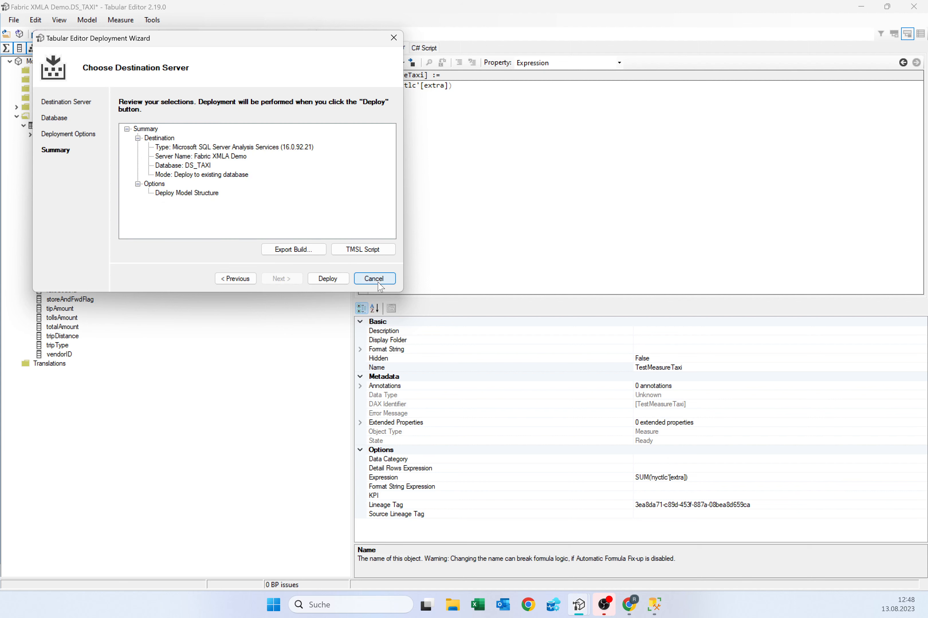
pyautogui.click(326, 278)
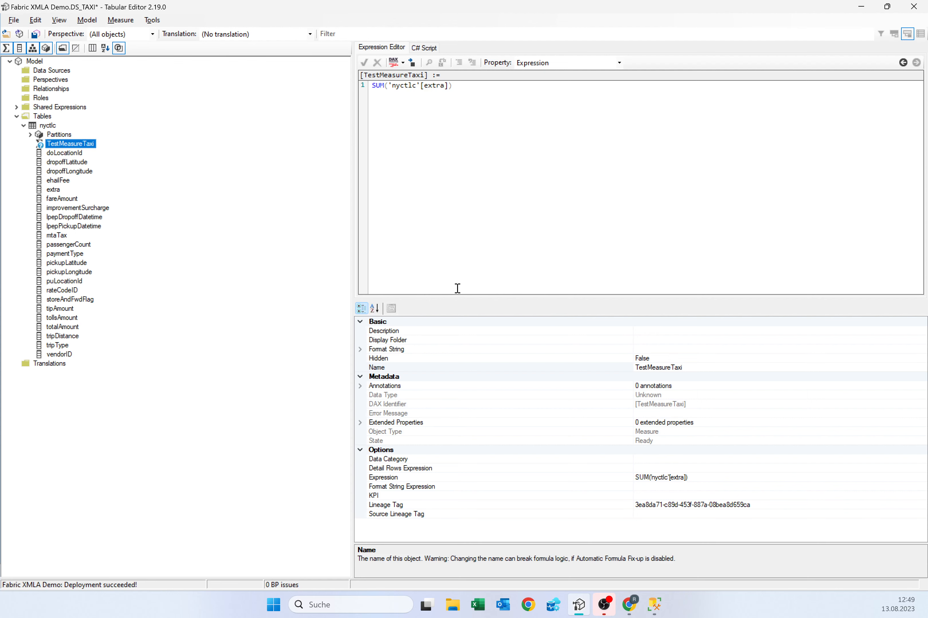
pyautogui.hotkey('alt', 'Tab')
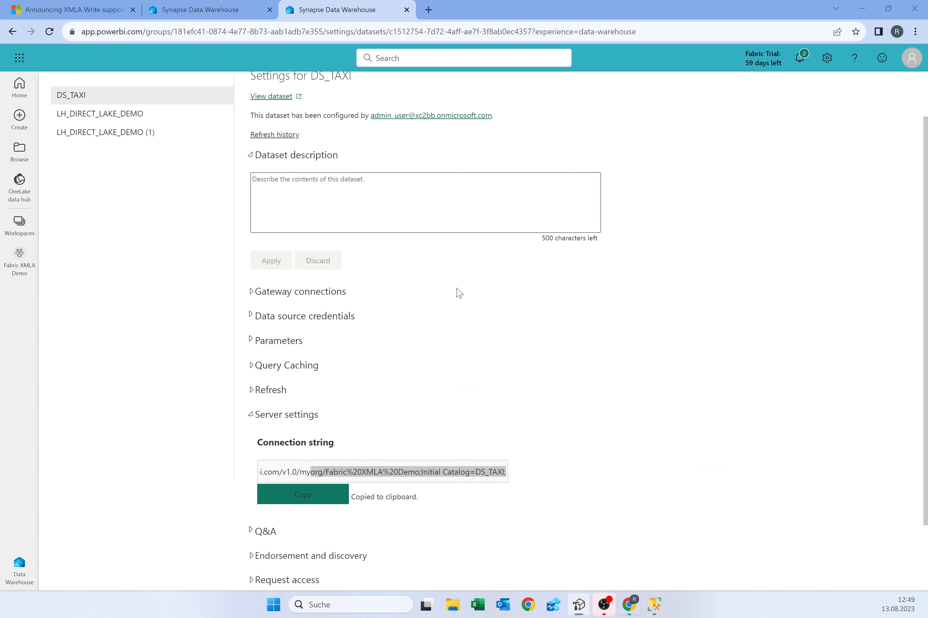
# - Open DS_TAXI in the Fabric XMLA Demo workspace and find TestMeasureTaxi in the nyctlc table
pyautogui.click(19, 225)
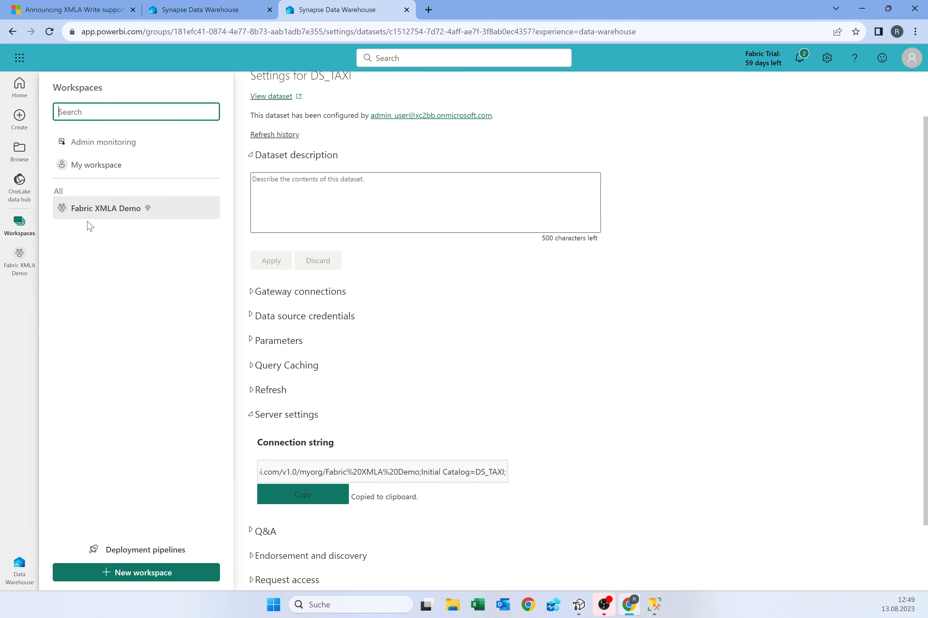
pyautogui.click(100, 209)
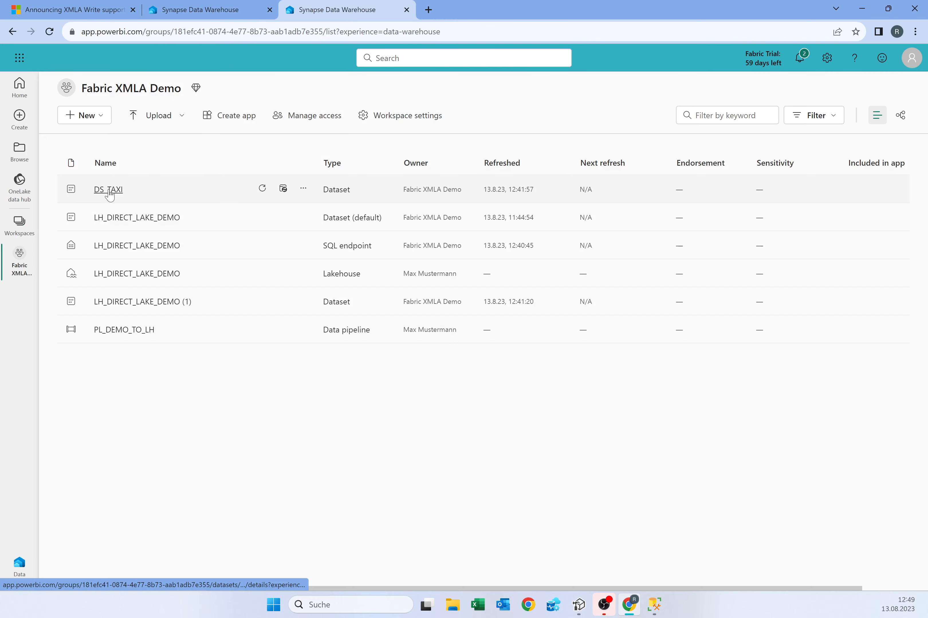
pyautogui.click(108, 191)
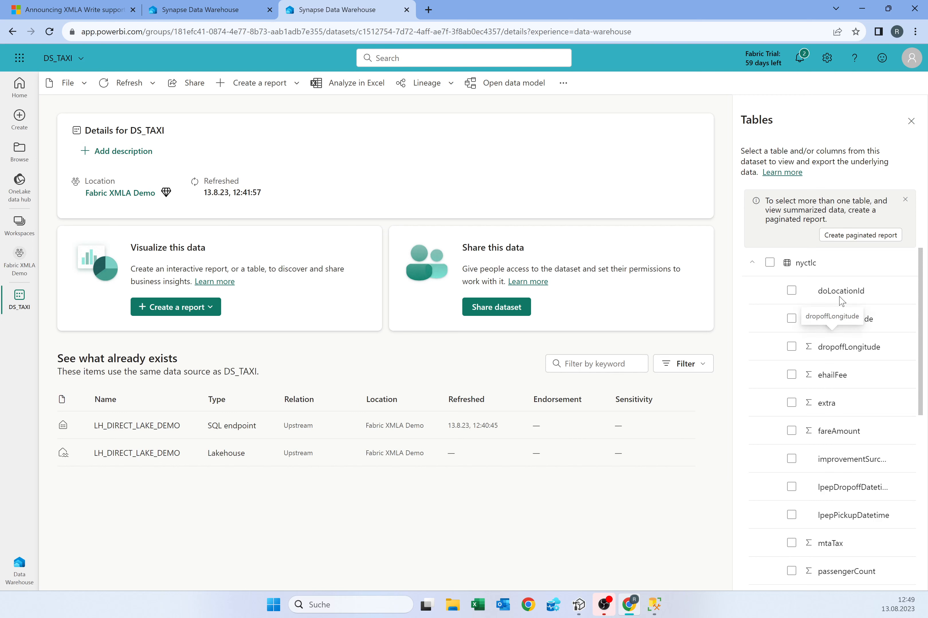
pyautogui.scroll(-6, 842, 302)
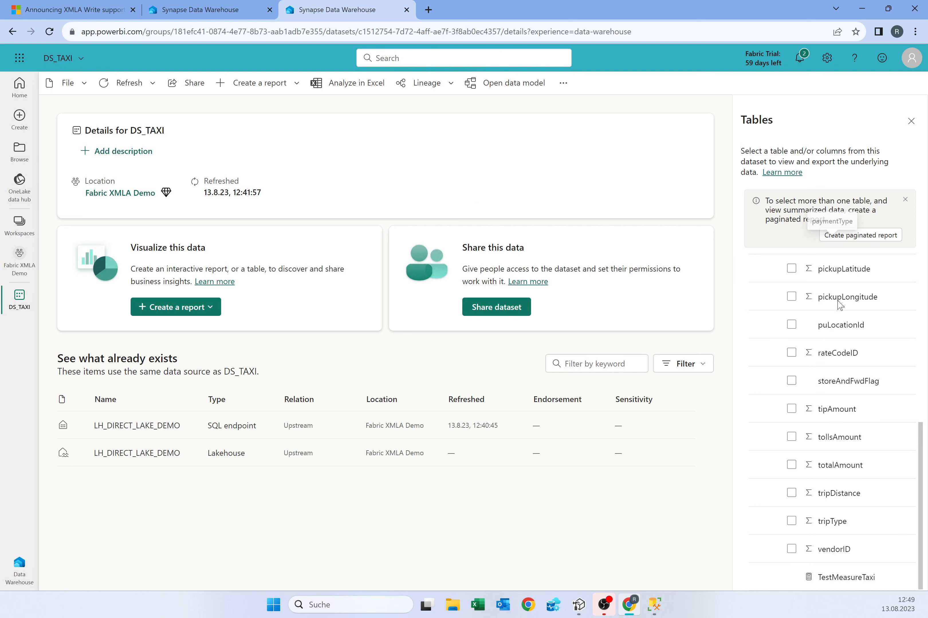
pyautogui.moveTo(862, 578)
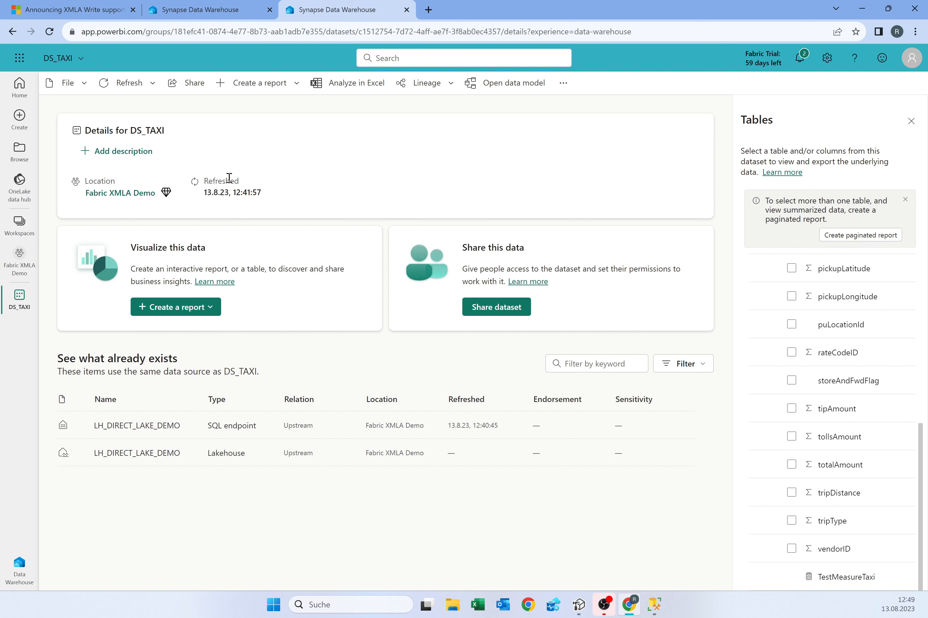
pyautogui.moveTo(582, 607)
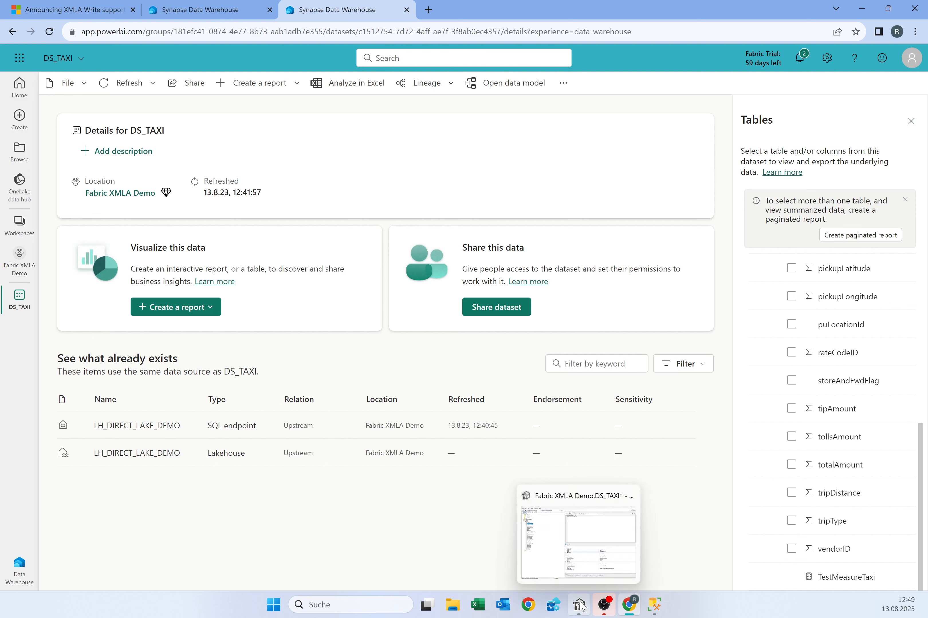
pyautogui.moveTo(665, 607)
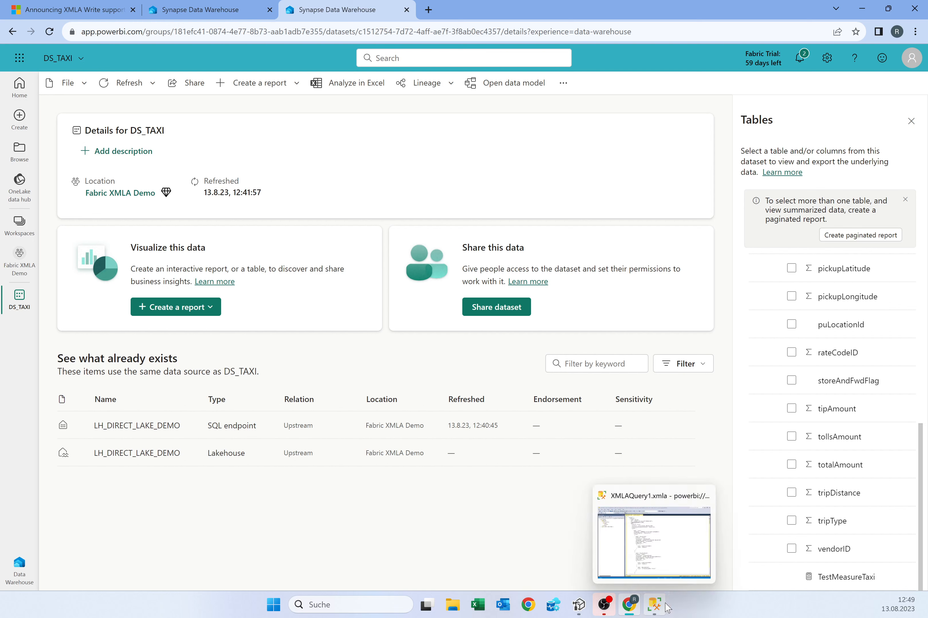